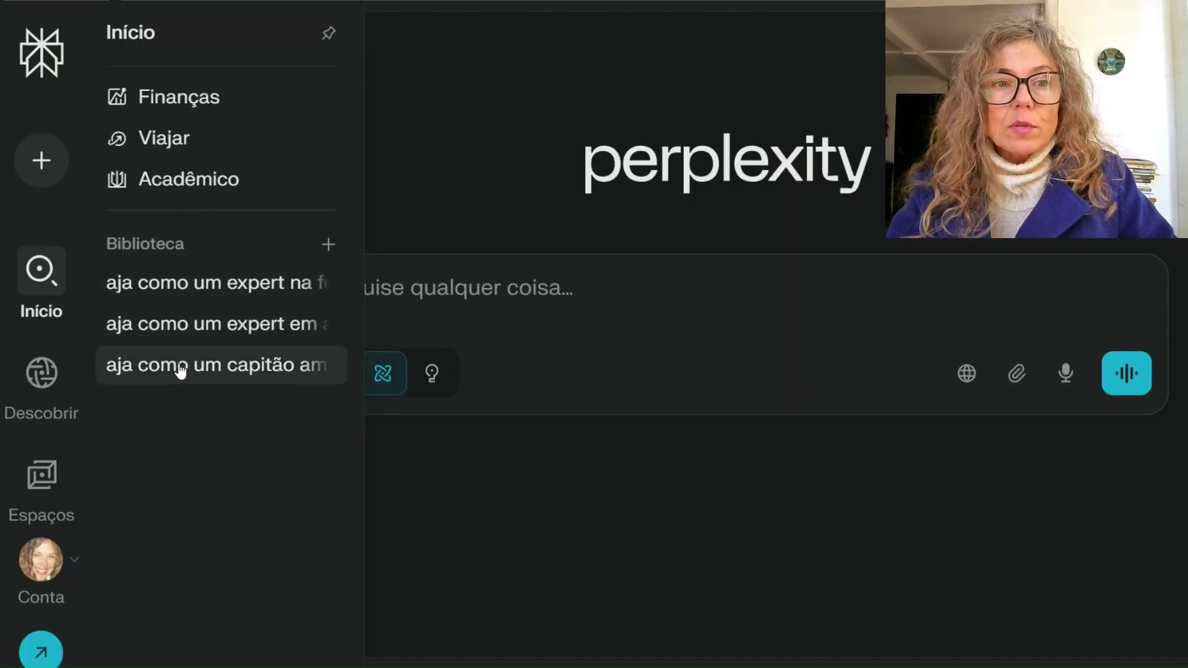
# Step: Open the Acadêmico search page from Início and view the descriptions of its search modes, including Buscar
pyautogui.click(44, 168)
pyautogui.click(306, 174)
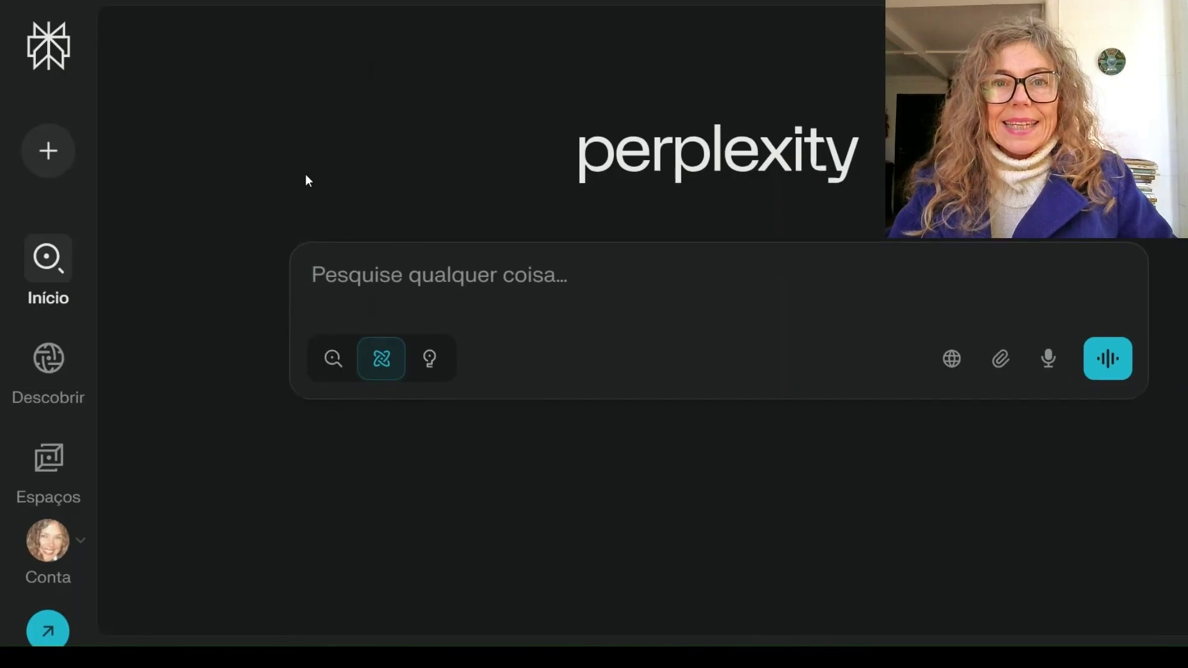
pyautogui.moveTo(49, 168)
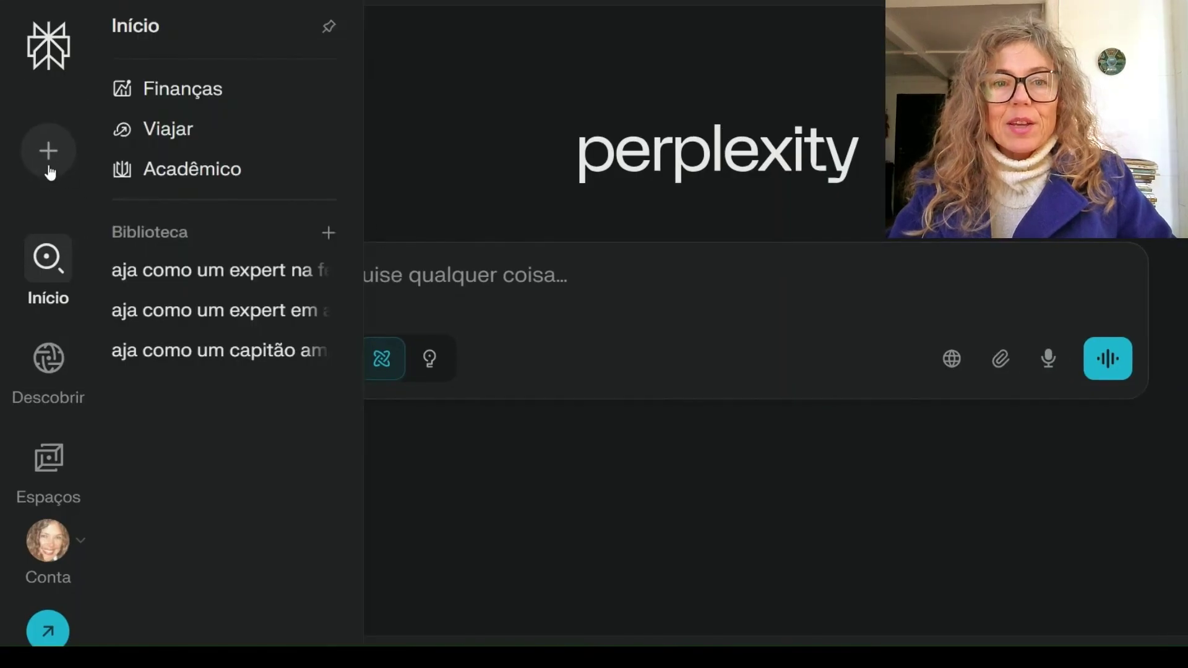
pyautogui.click(203, 177)
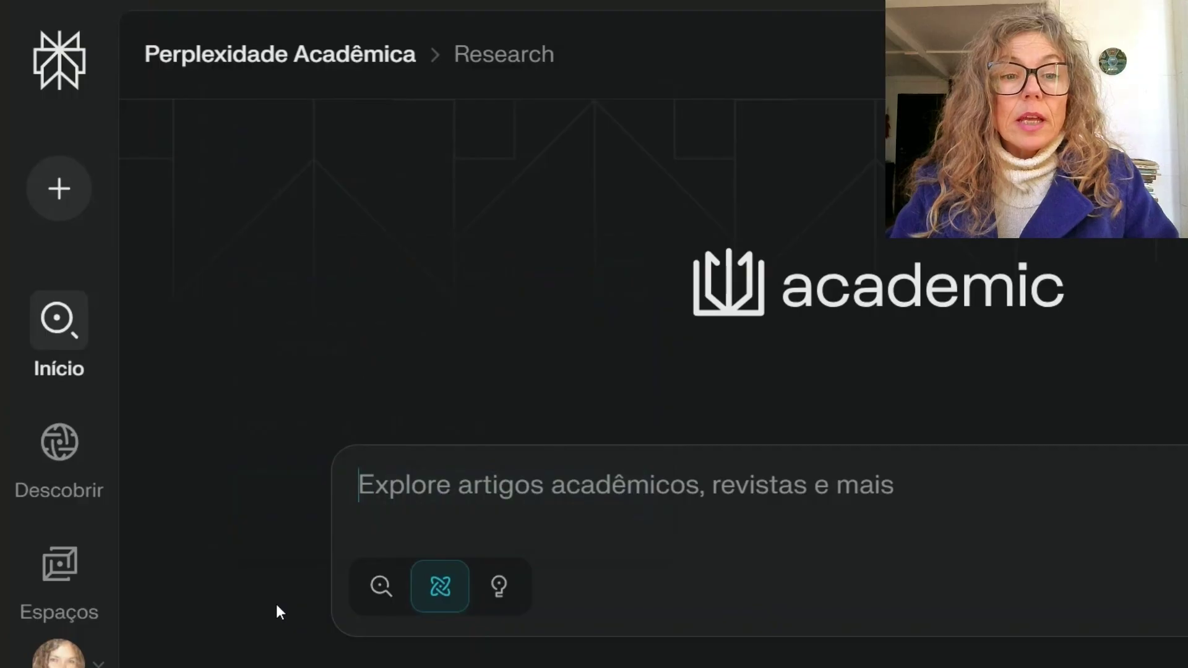
pyautogui.moveTo(380, 609)
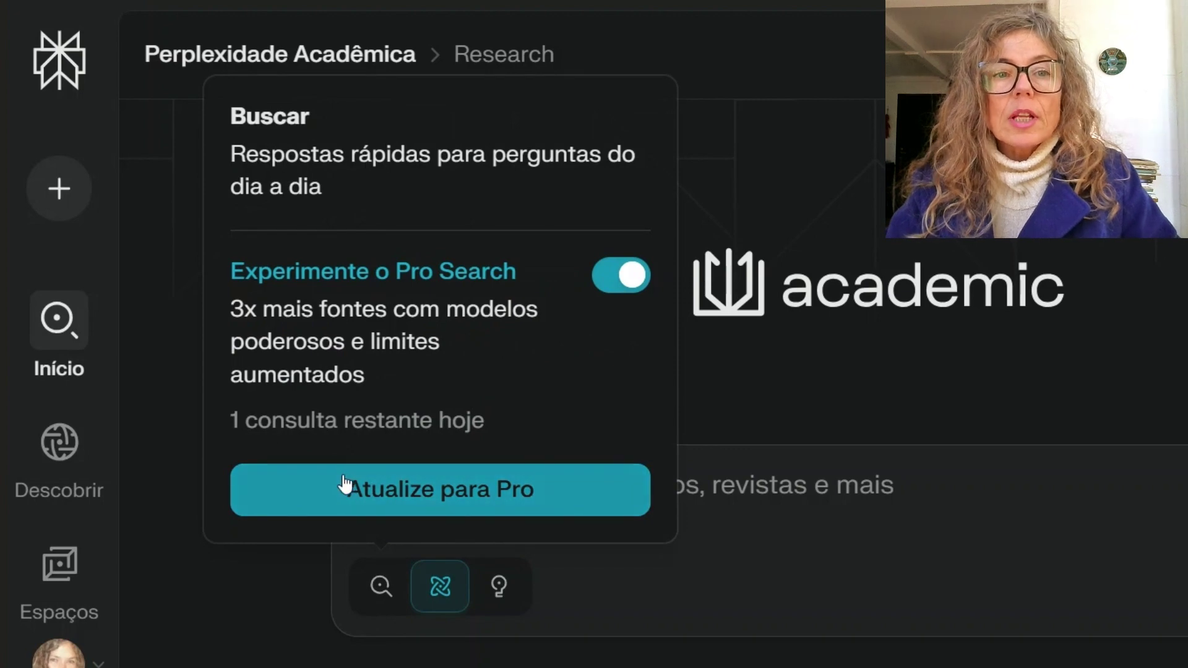
pyautogui.moveTo(496, 587)
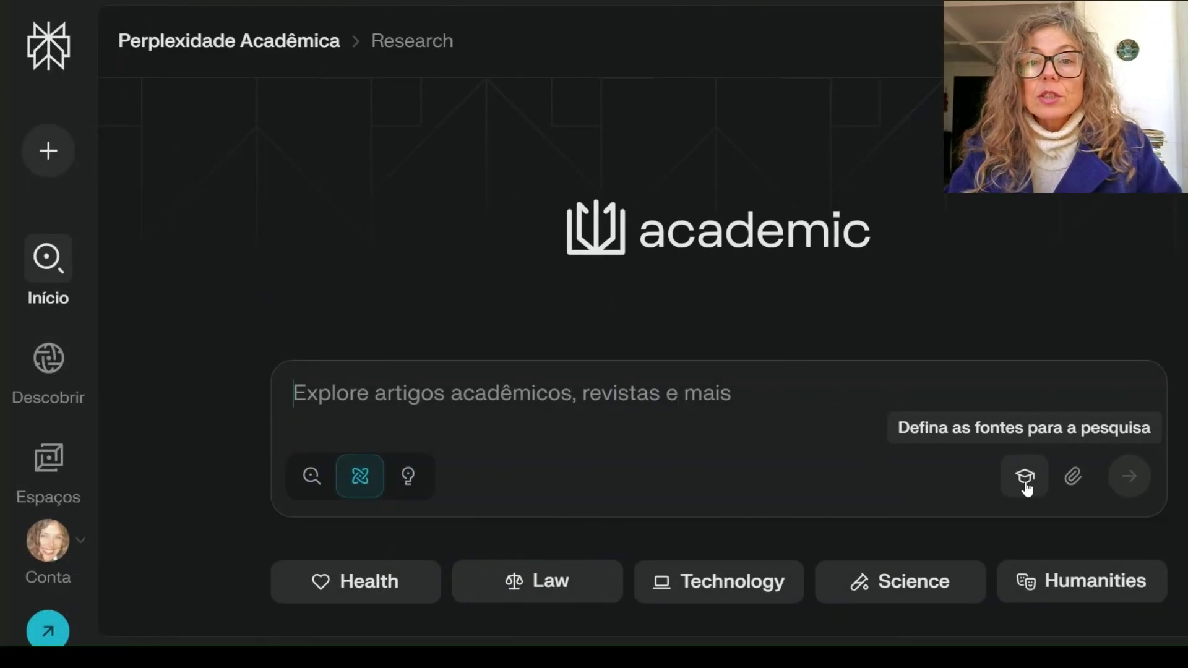
# Step: Switch the Web source on and back off for the academic search, and list the suggested Technology questions
pyautogui.click(1025, 479)
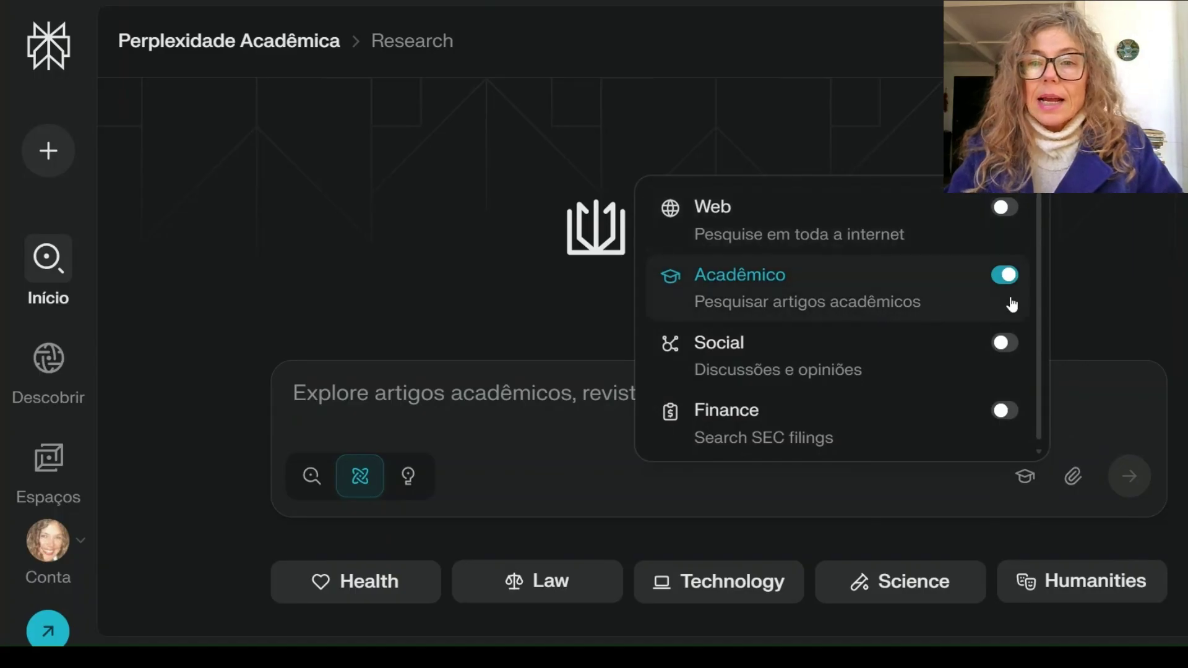
pyautogui.click(1005, 209)
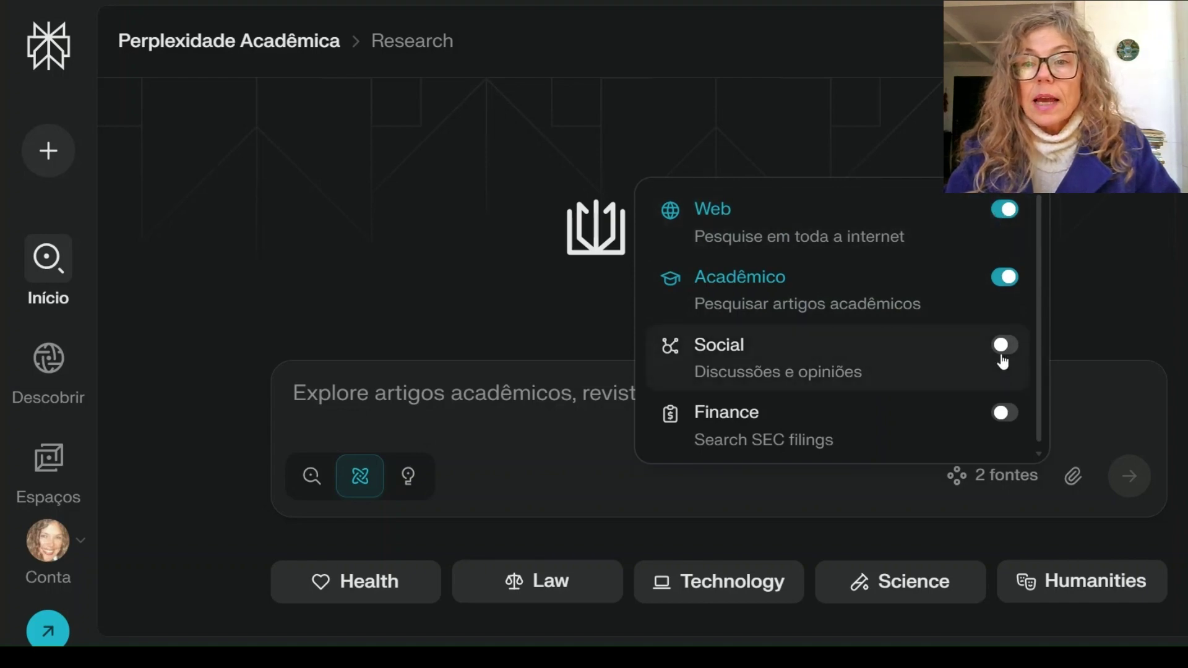
pyautogui.scroll(-1, 1010, 413)
pyautogui.click(996, 204)
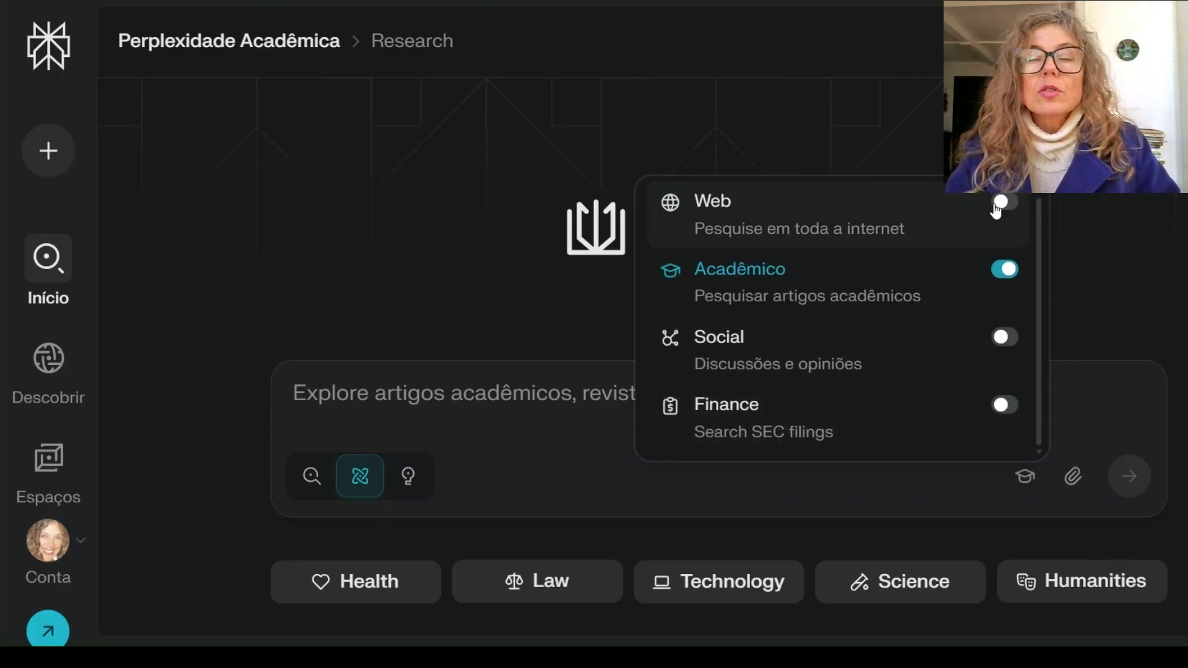
pyautogui.click(400, 93)
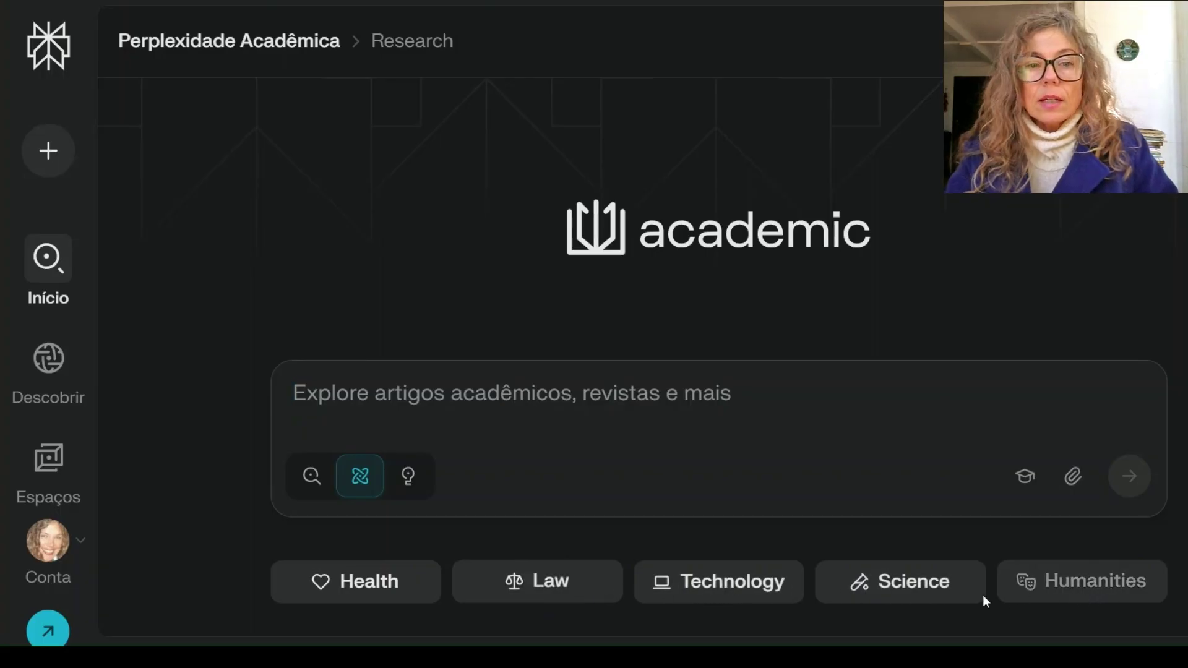
pyautogui.click(676, 588)
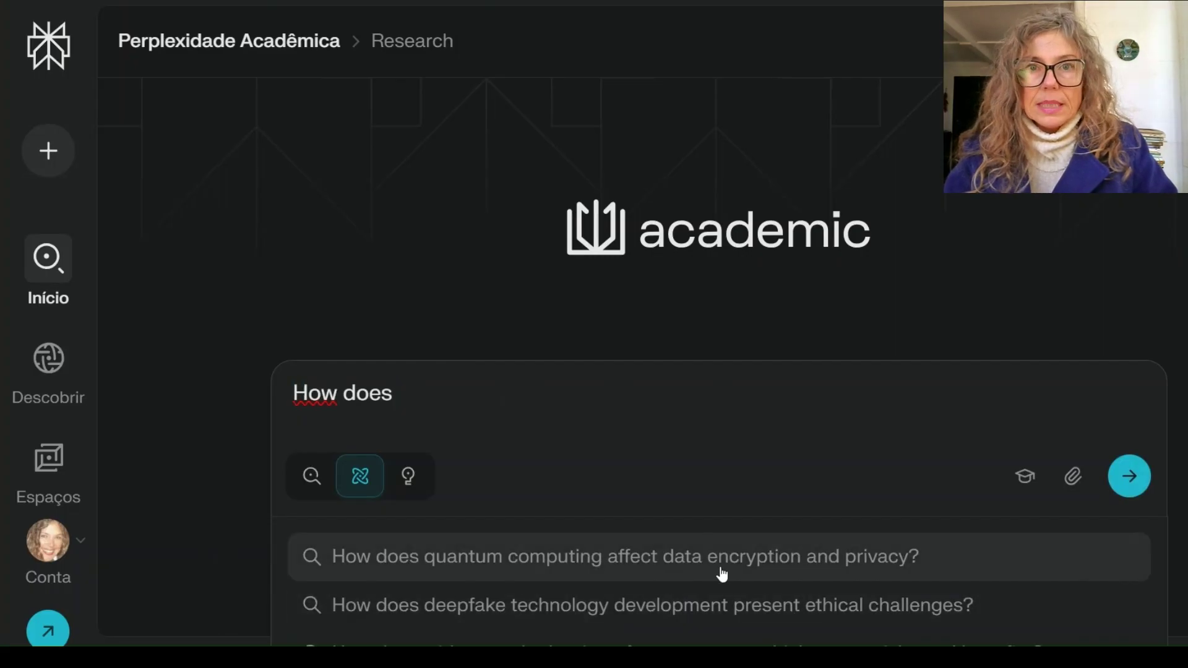
# Step: Open the Principais topic in Descobrir, switch to Tecnologia & Ciência, and browse its news articles
pyautogui.moveTo(49, 372)
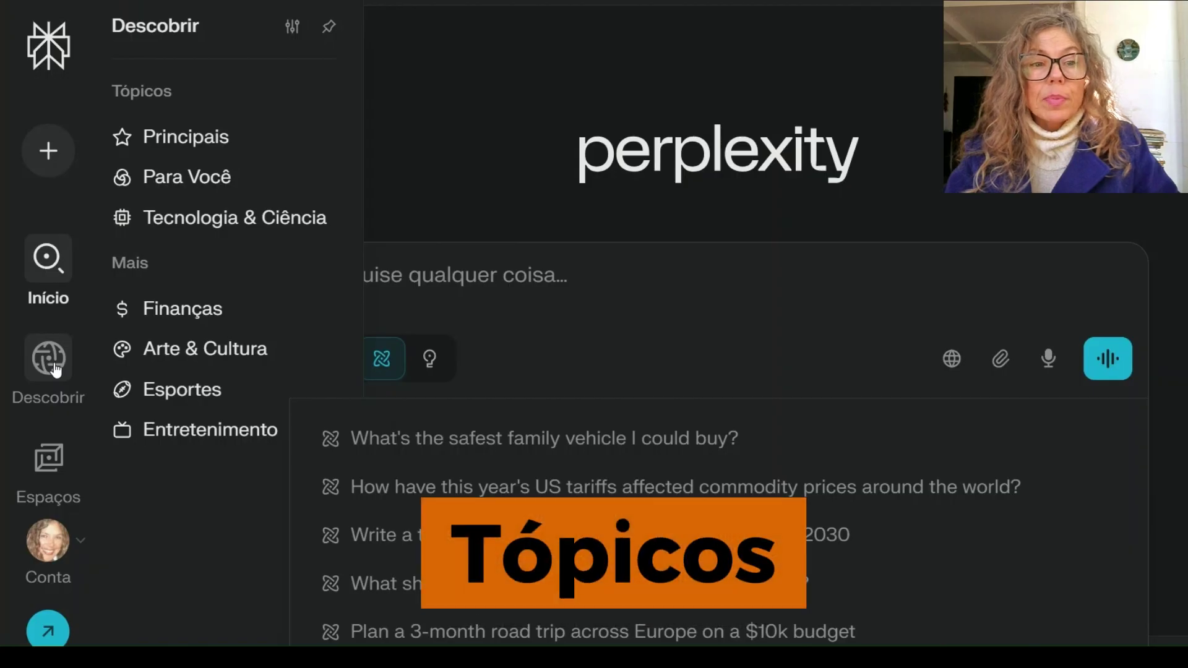
pyautogui.click(205, 136)
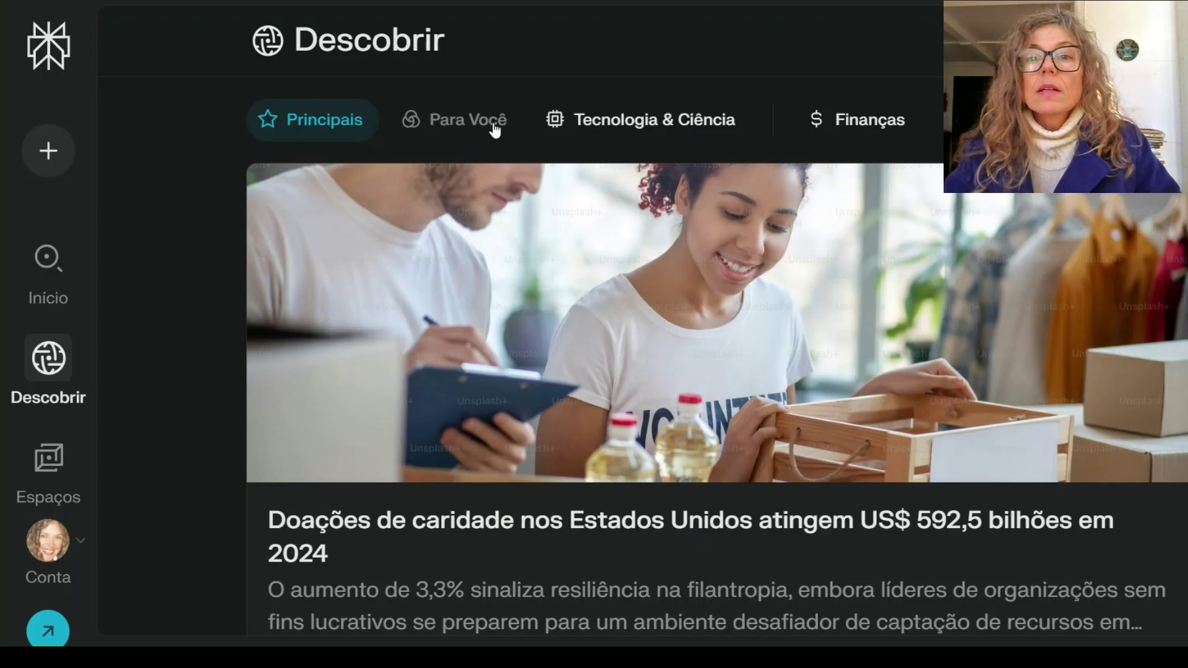
pyautogui.click(623, 121)
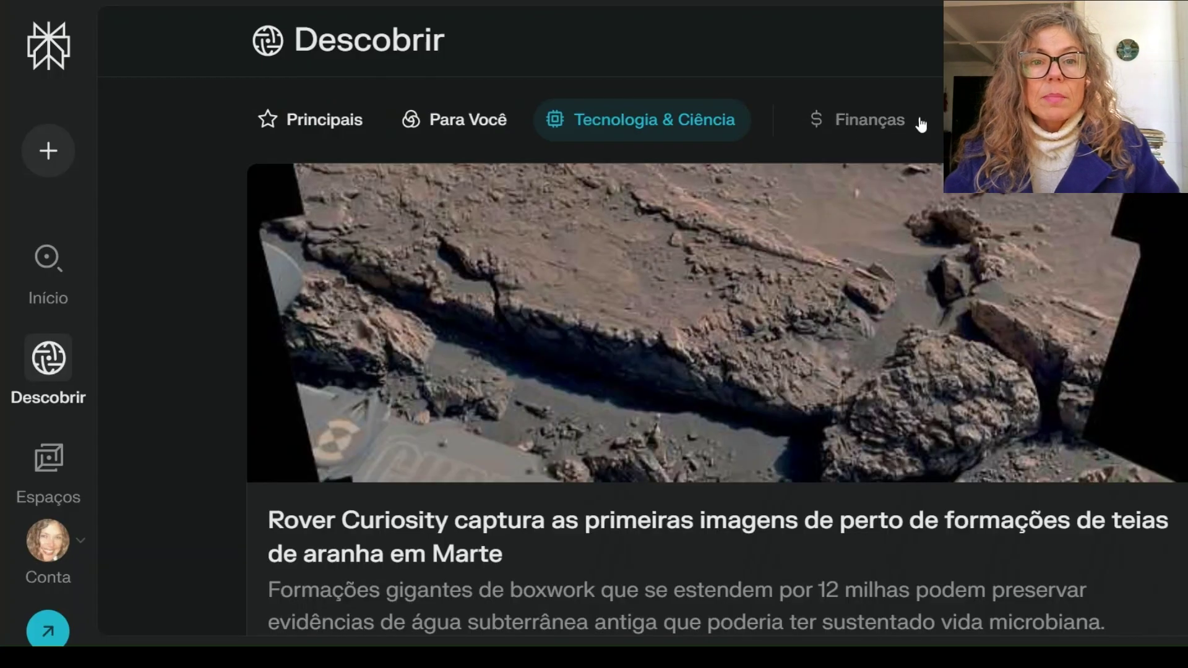
pyautogui.click(1170, 120)
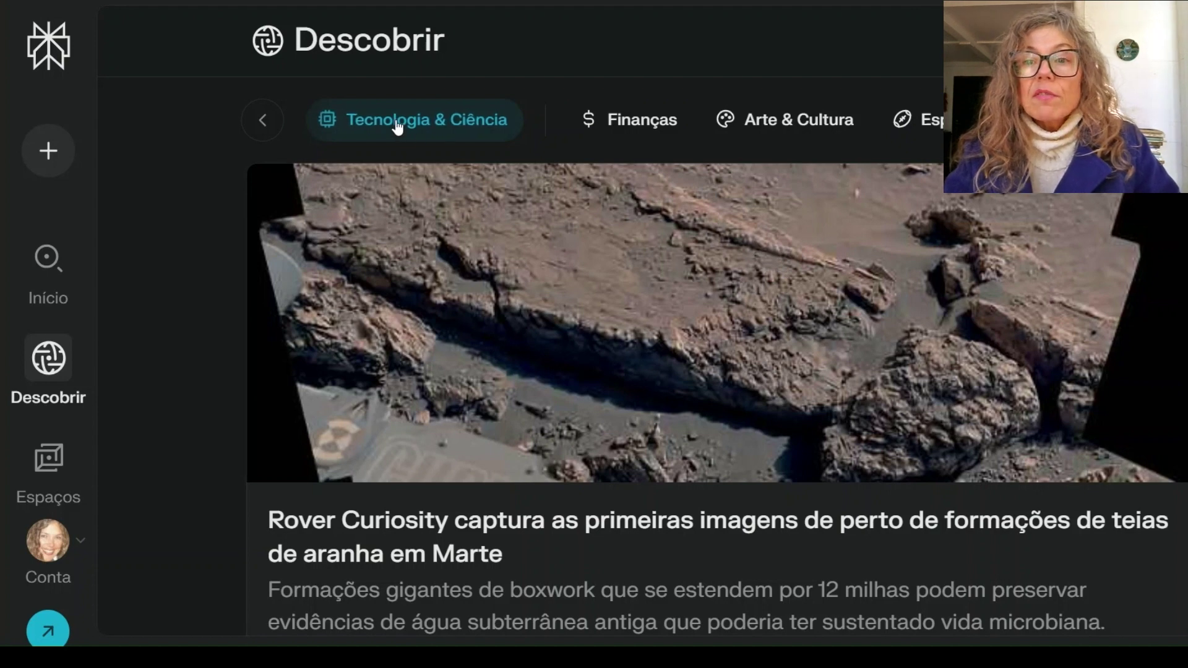
pyautogui.scroll(-5, 450, 217)
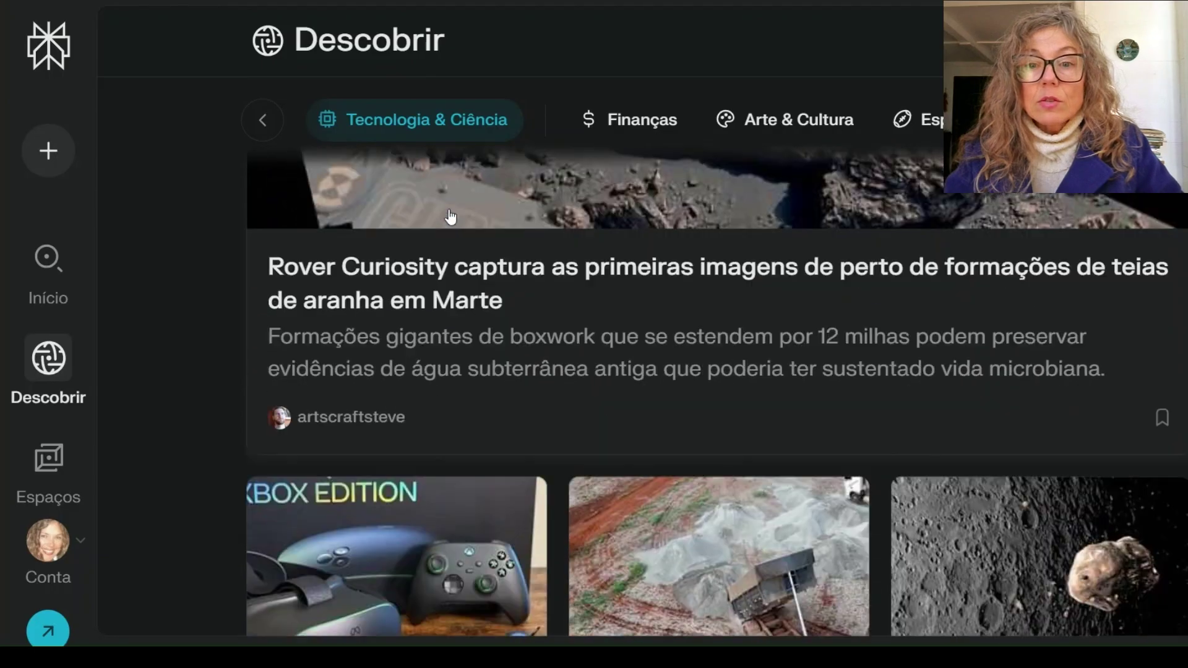
pyautogui.scroll(-10, 445, 437)
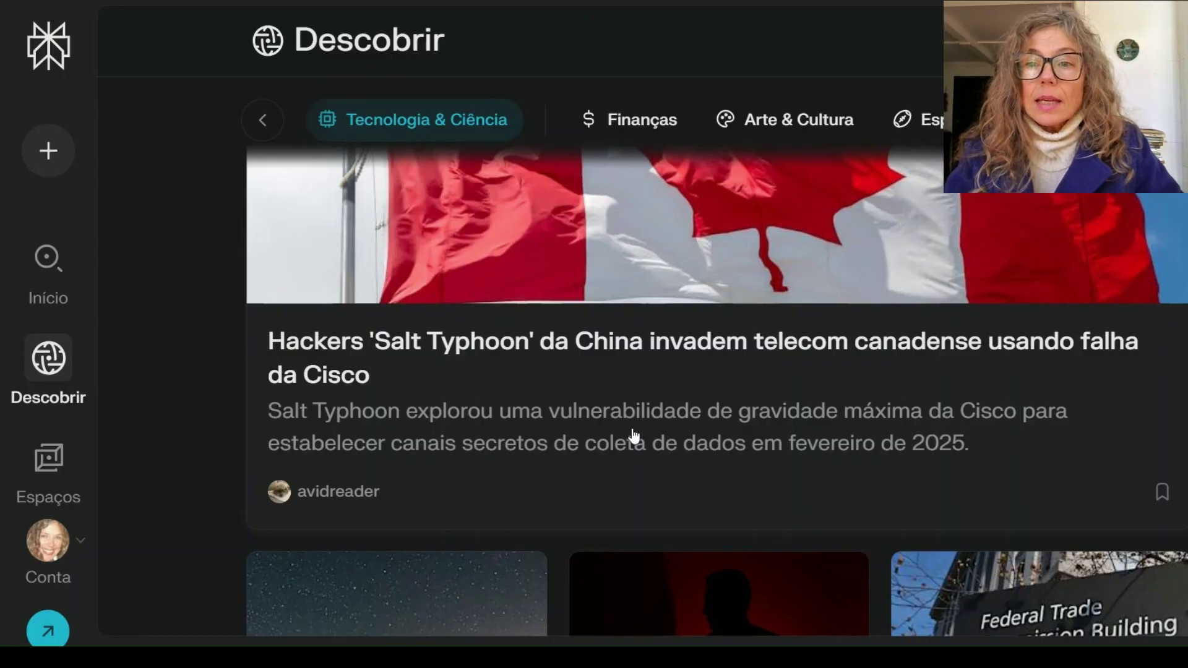
# Step: Open the article about the 'Salt Typhoon' hackers and look through its cited sources and body text
pyautogui.click(634, 436)
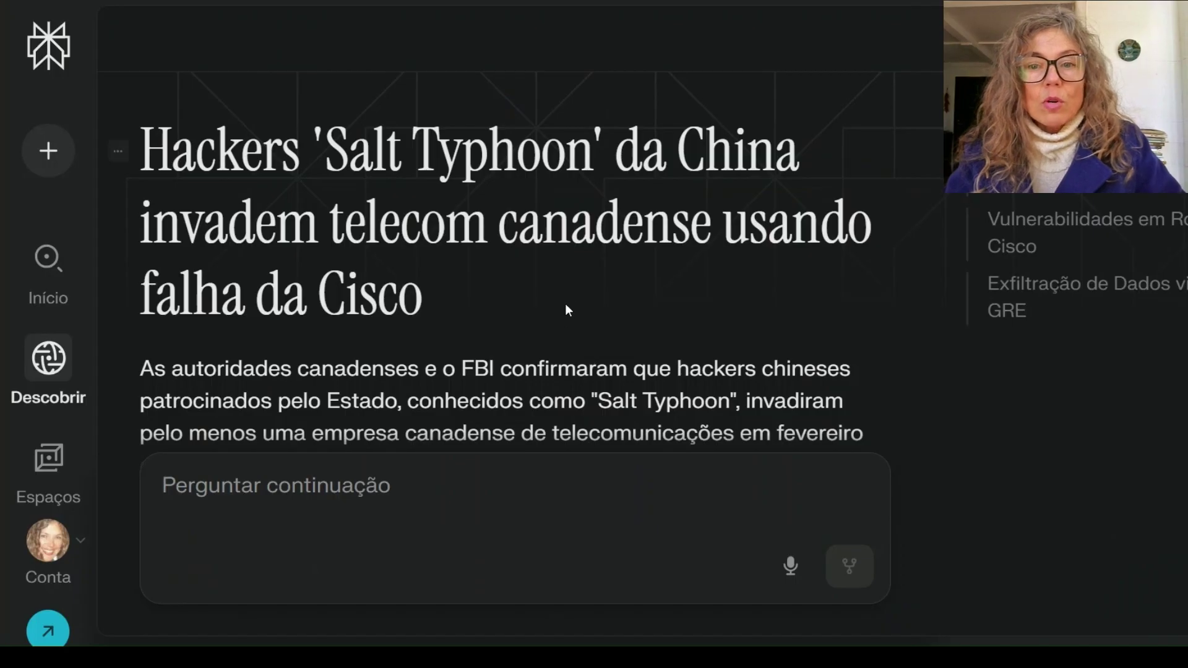
pyautogui.scroll(-5, 566, 306)
pyautogui.scroll(-3, 570, 309)
pyautogui.scroll(3, 566, 300)
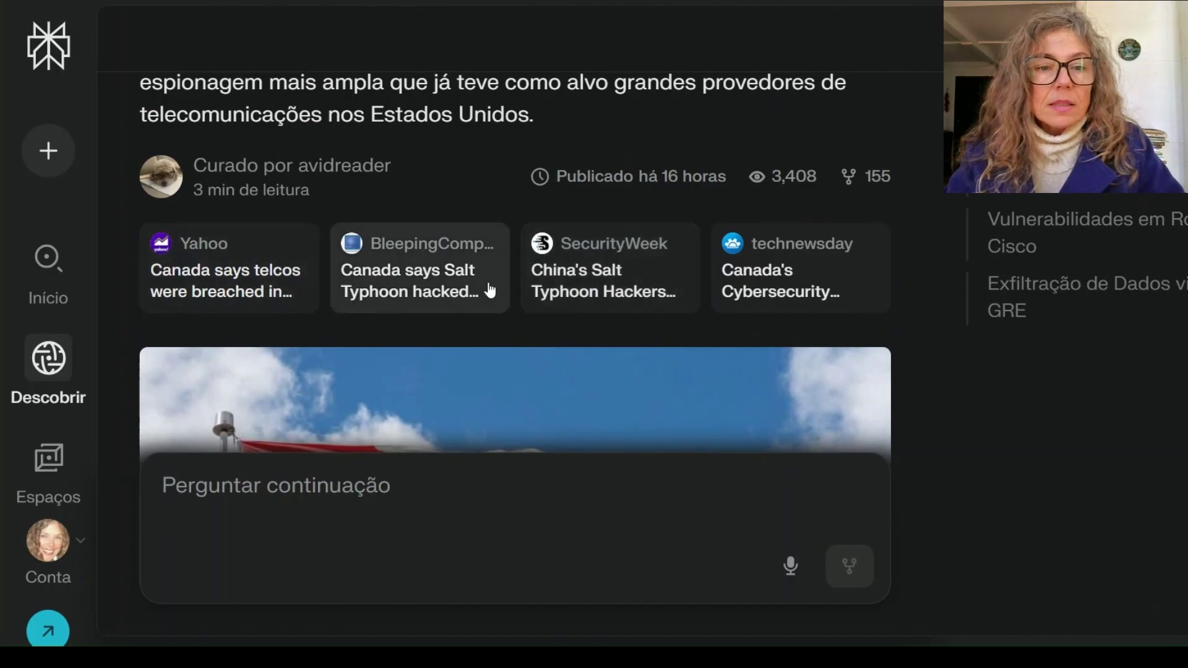
pyautogui.scroll(-5, 650, 288)
pyautogui.scroll(-3, 649, 286)
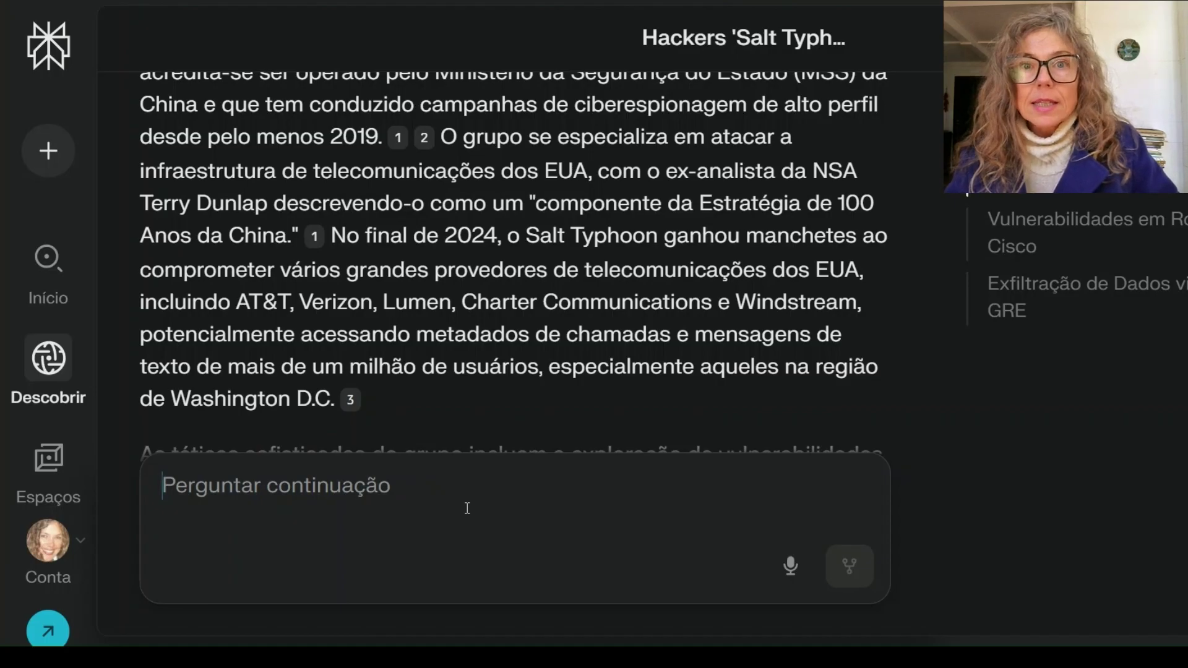
# Step: Open the form for creating a private Espaço and view its title, description and custom instructions fields
pyautogui.moveTo(47, 468)
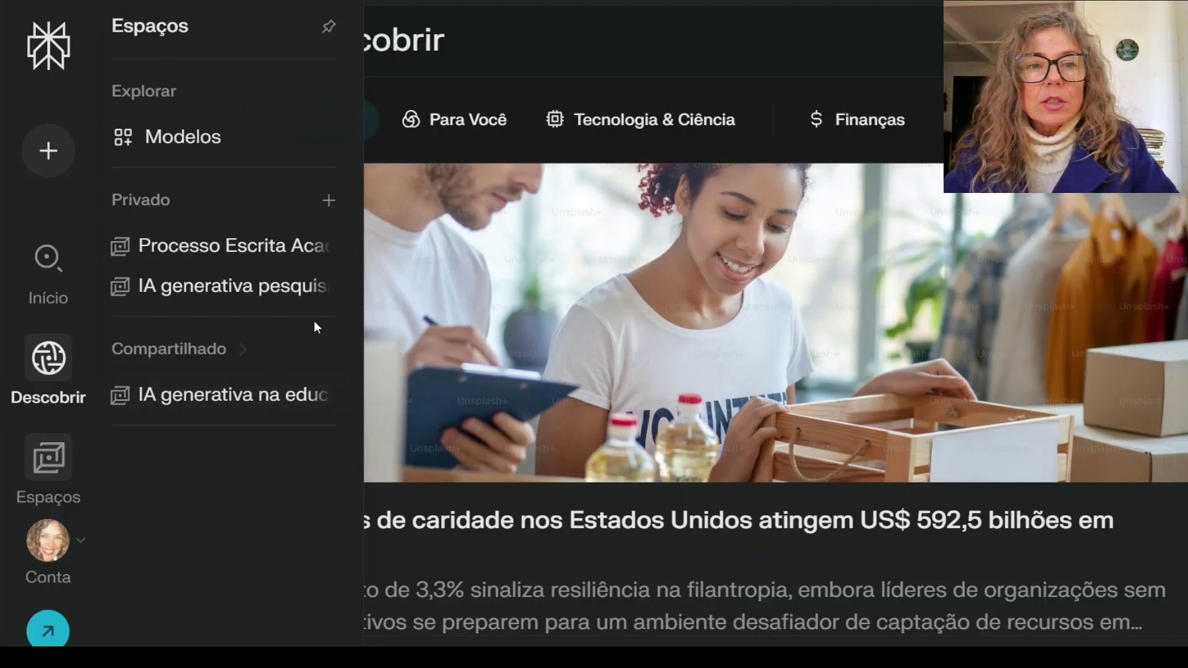
pyautogui.click(329, 202)
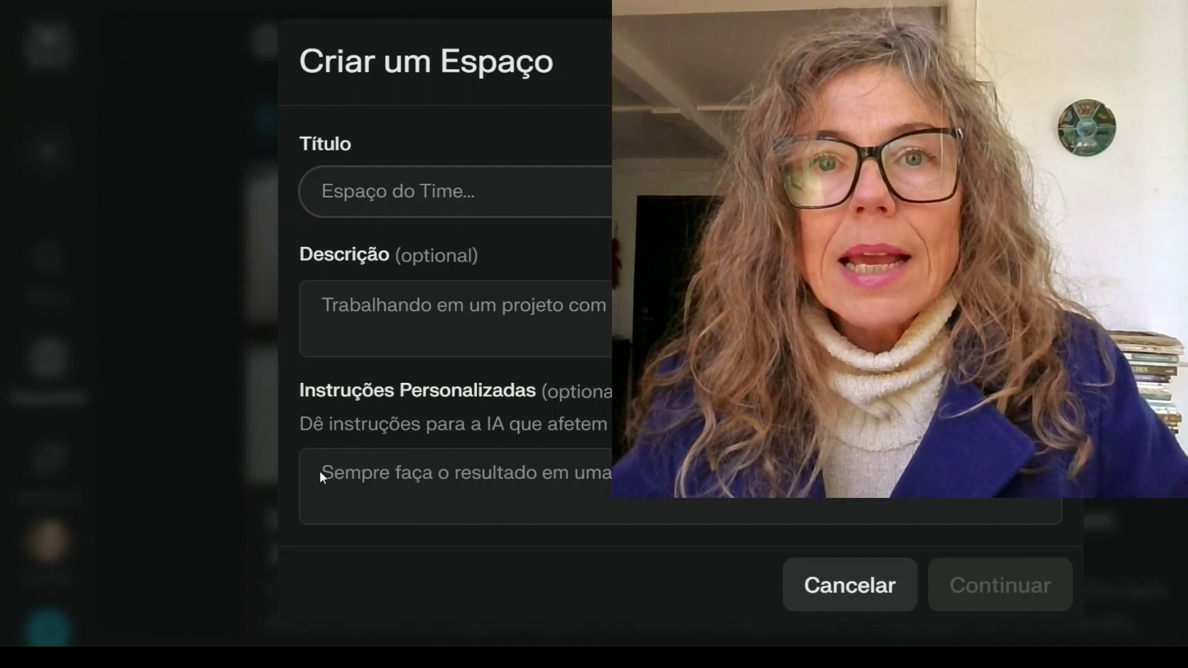
pyautogui.click(323, 474)
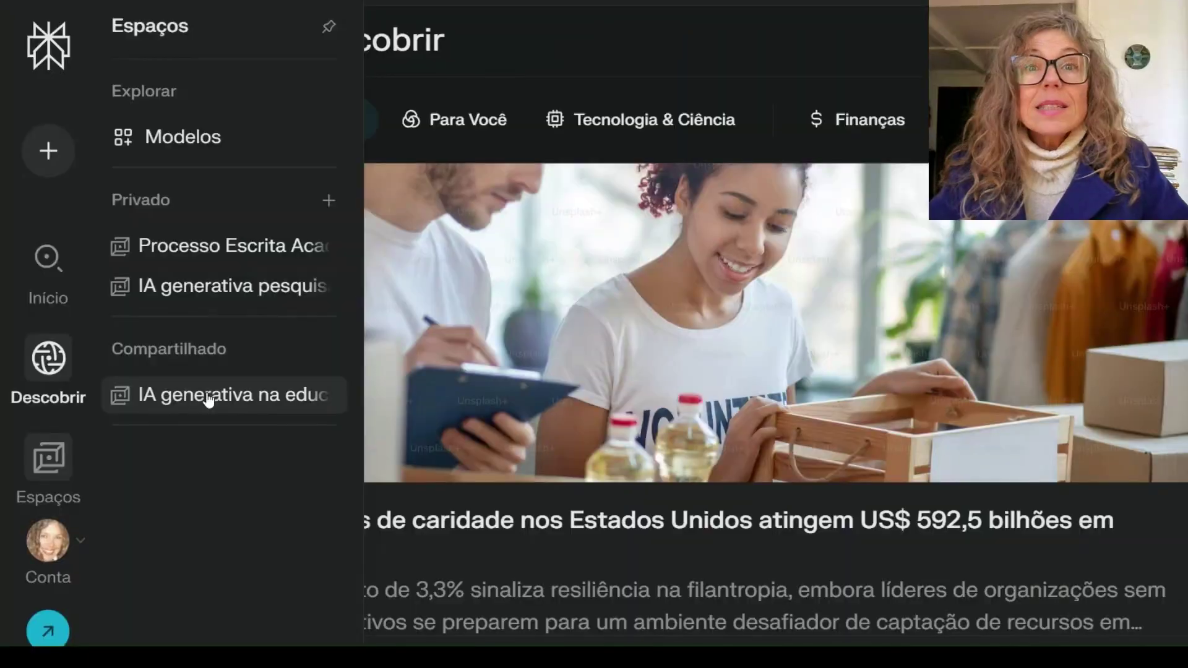
# Step: Open the shared space "IA generativa na educação" and its saved thread on LLM use cases and benchmarks
pyautogui.click(207, 403)
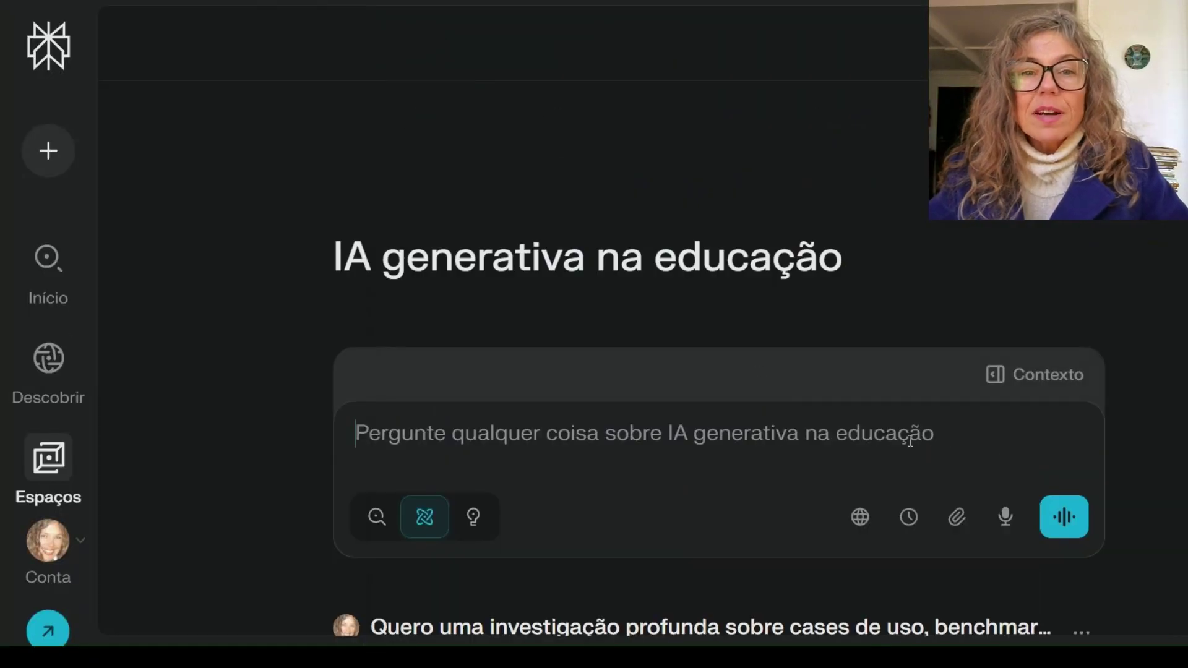
pyautogui.scroll(-2, 1177, 405)
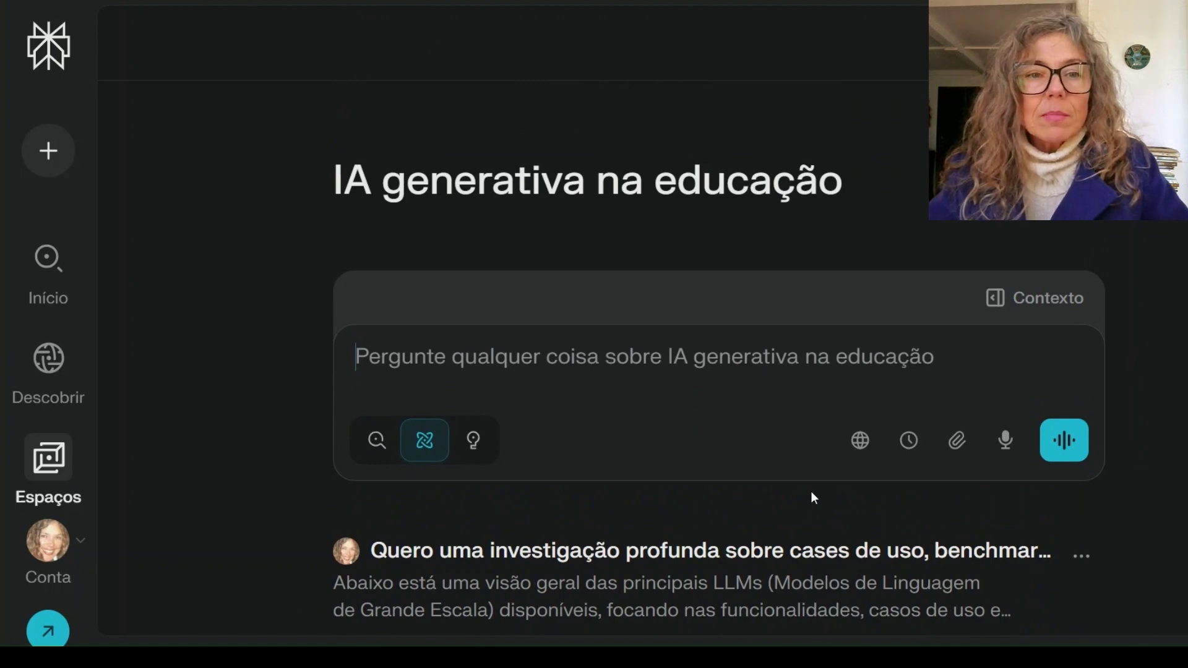
pyautogui.scroll(-5, 811, 495)
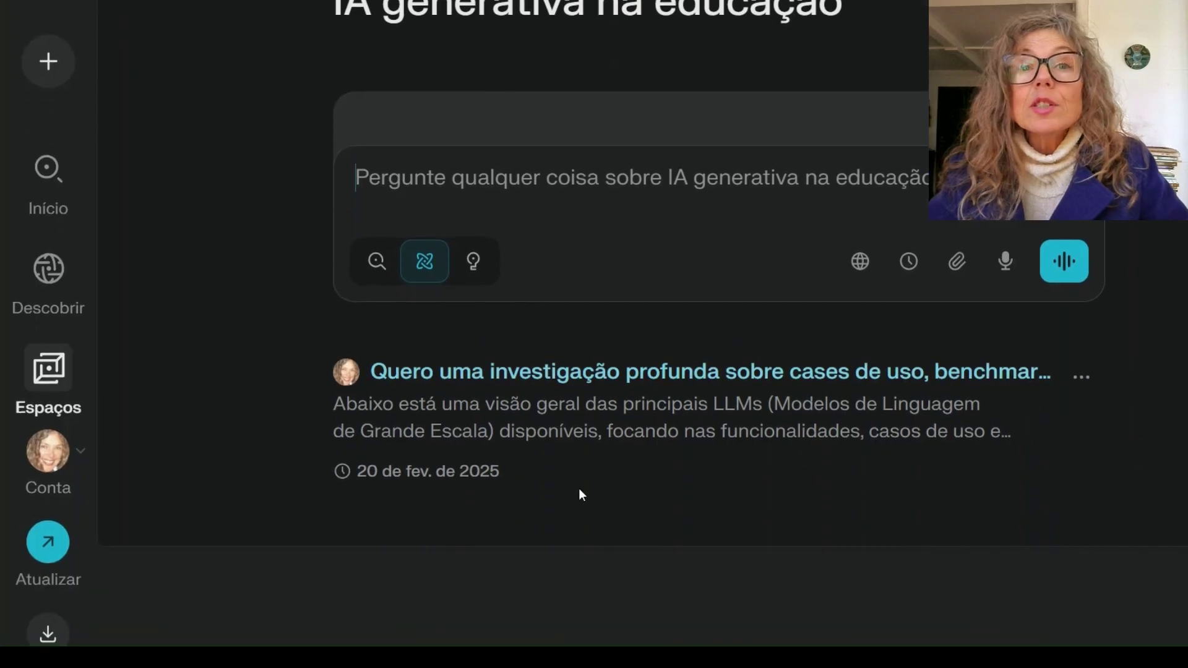
pyautogui.click(468, 416)
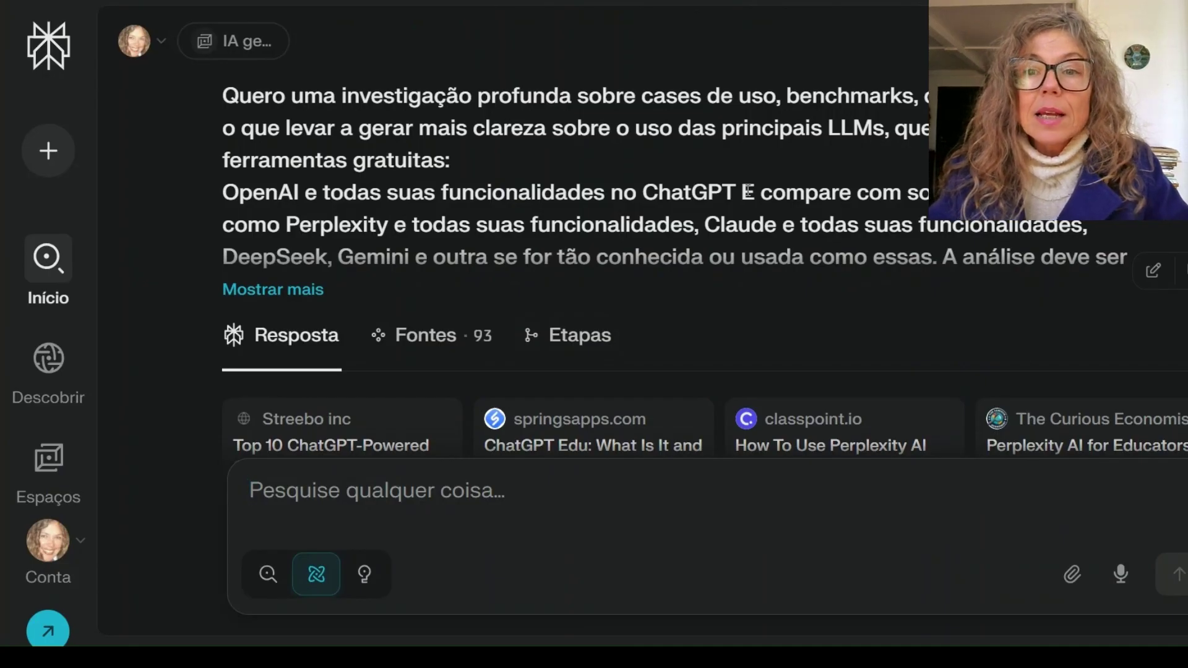
# Step: Expand the thread's full prompt and read through it to the beginning of the comparative answer
pyautogui.scroll(-3, 714, 221)
pyautogui.click(291, 112)
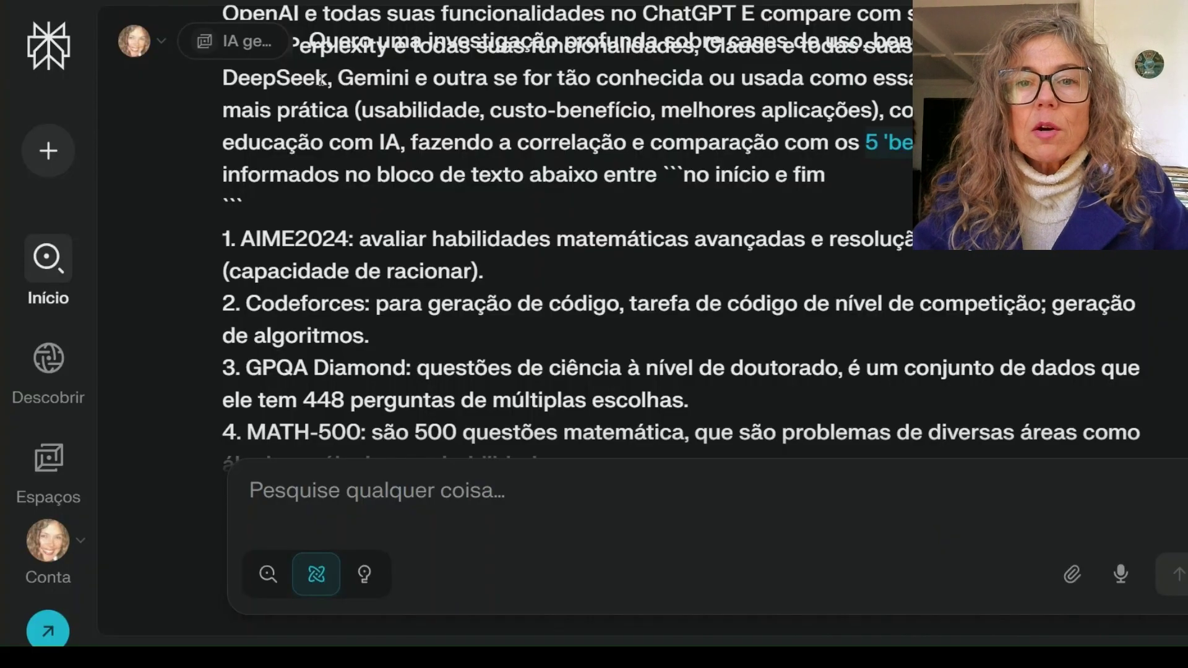
pyautogui.scroll(-3, 305, 194)
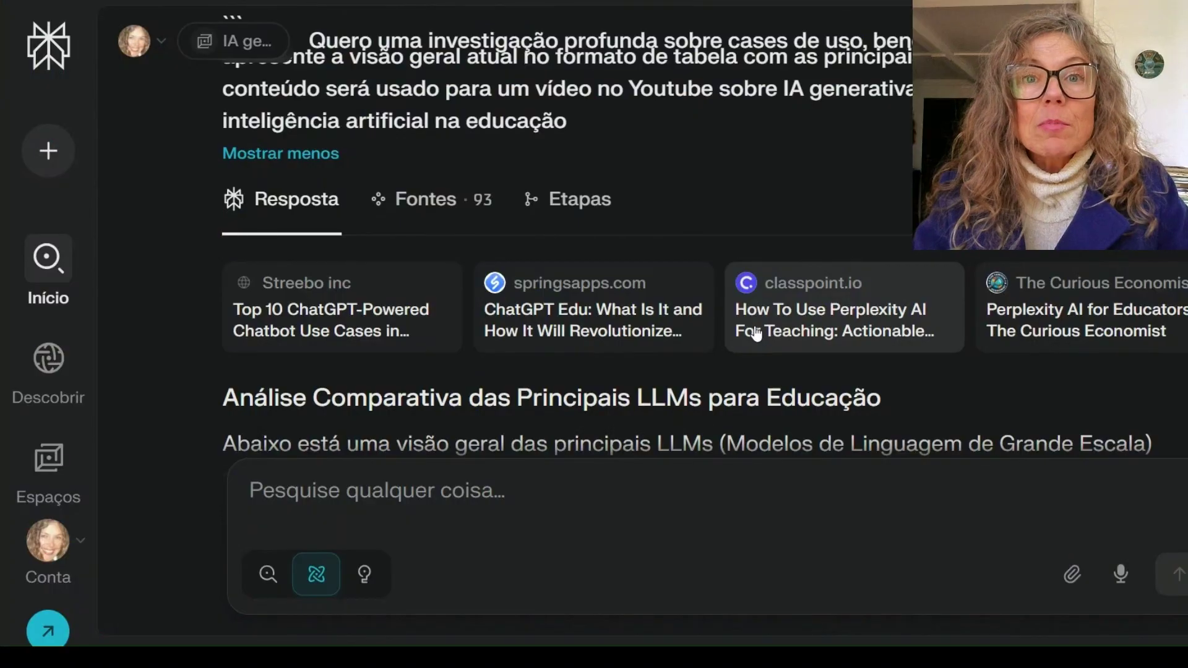
pyautogui.scroll(10, 557, 266)
pyautogui.scroll(-12, 562, 260)
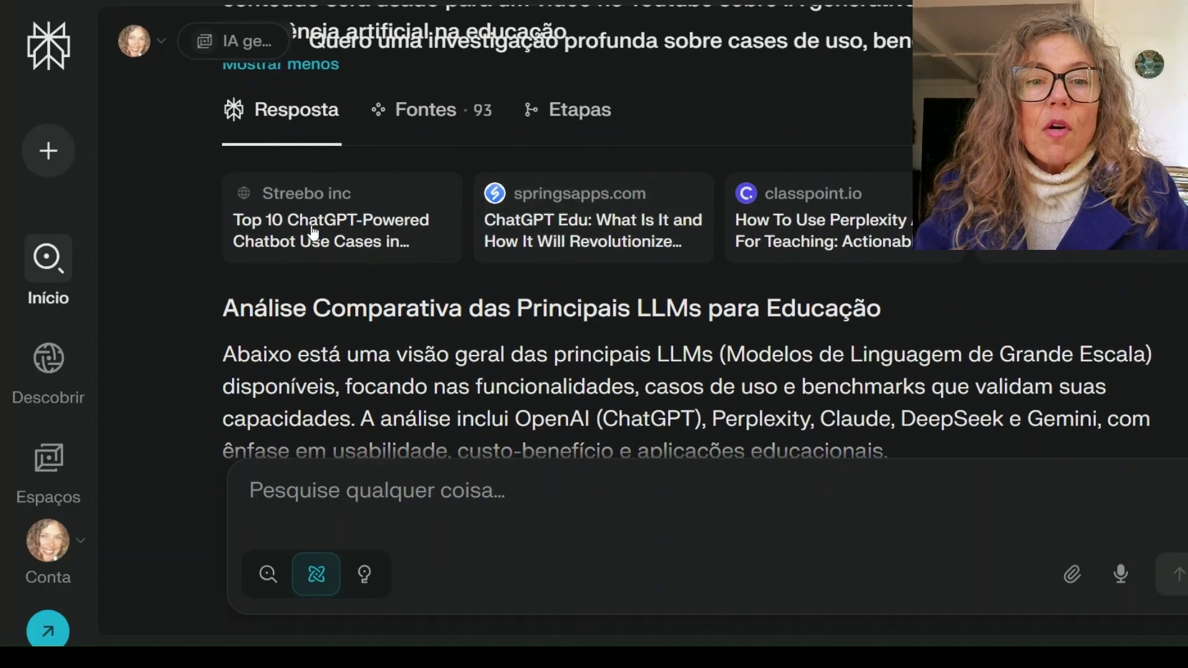
pyautogui.scroll(-5, 304, 210)
pyautogui.scroll(8, 435, 289)
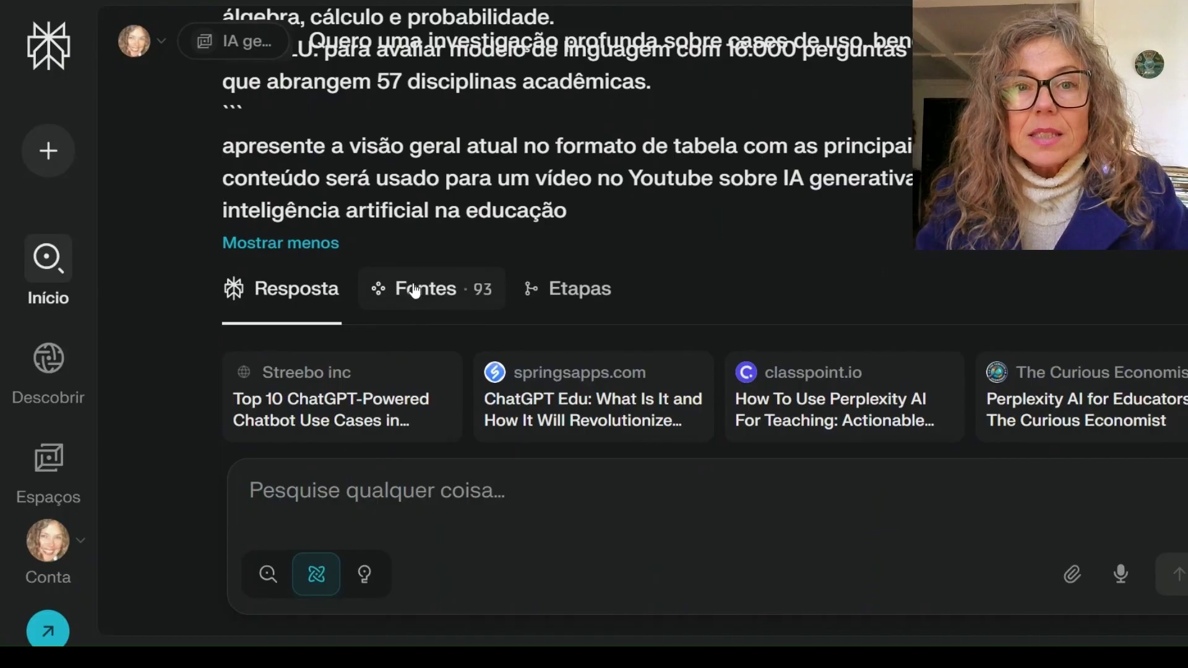
# Step: Show the thread's Fontes and look through the websites used for the answer
pyautogui.scroll(10, 415, 291)
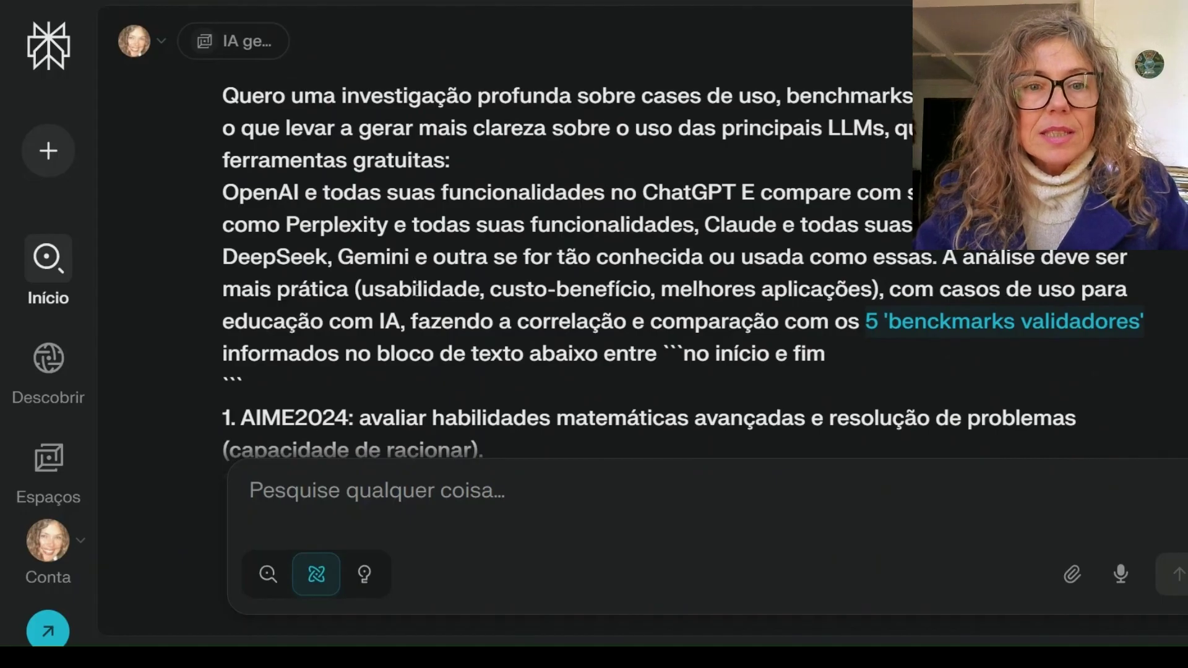
pyautogui.scroll(-10, 415, 289)
pyautogui.scroll(-10, 438, 291)
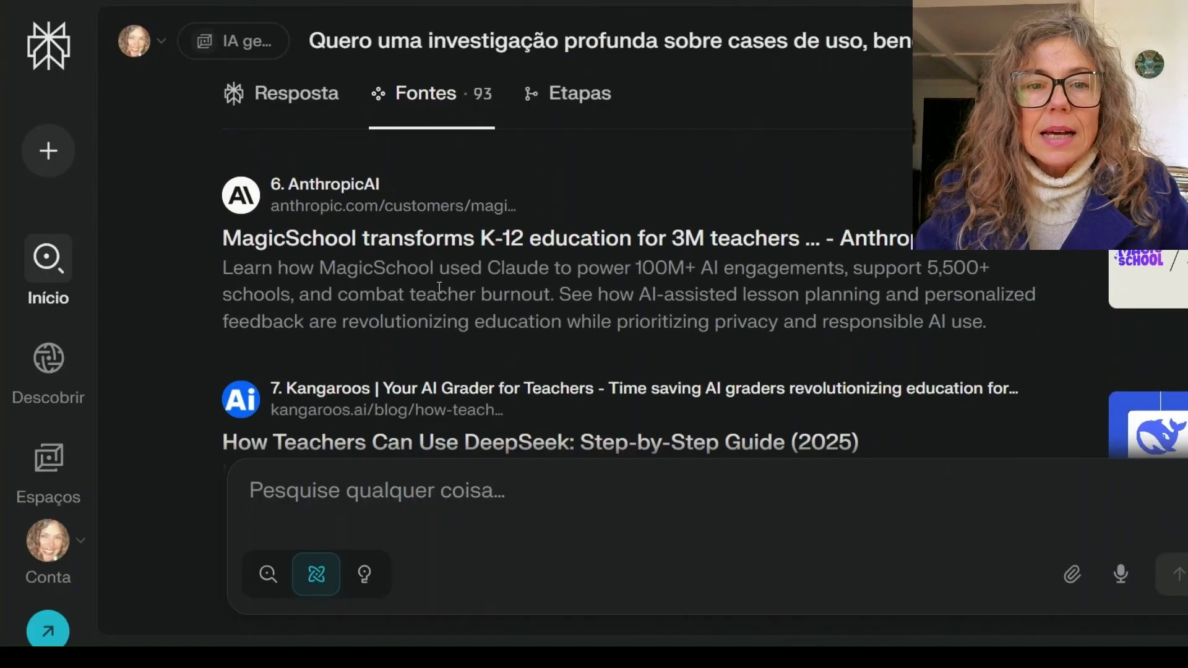
pyautogui.scroll(15, 440, 287)
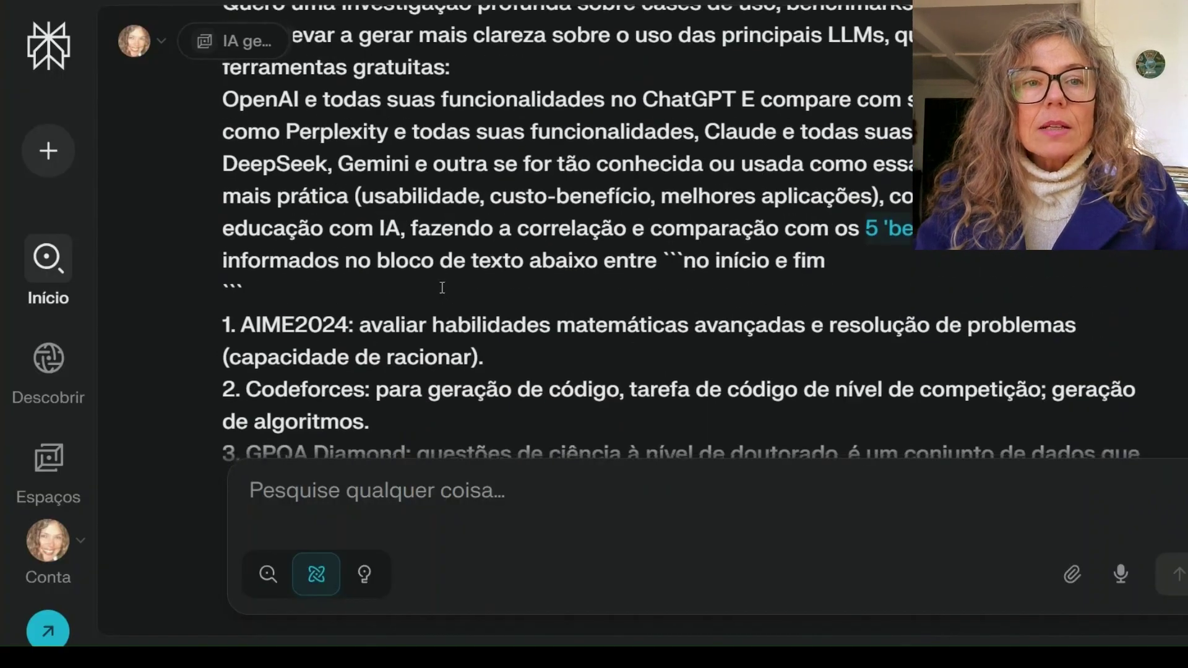
pyautogui.scroll(-5, 445, 287)
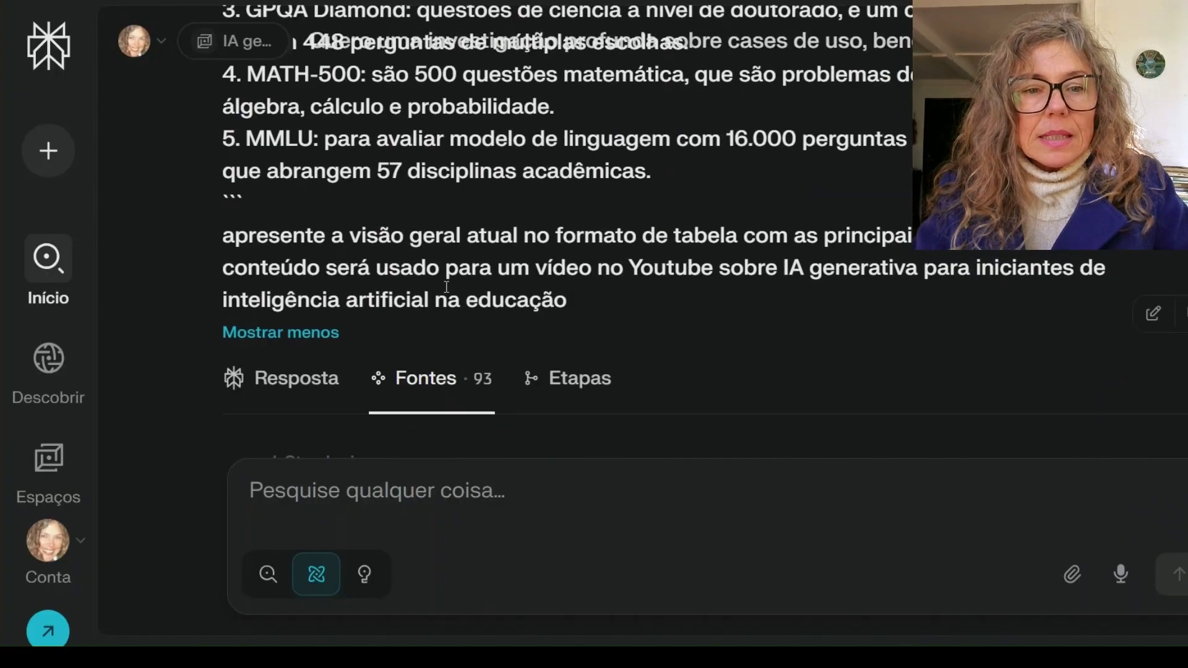
# Step: Show the thread's Etapas and look through the searches and sources used at each research stage
pyautogui.click(570, 379)
pyautogui.scroll(-8, 569, 376)
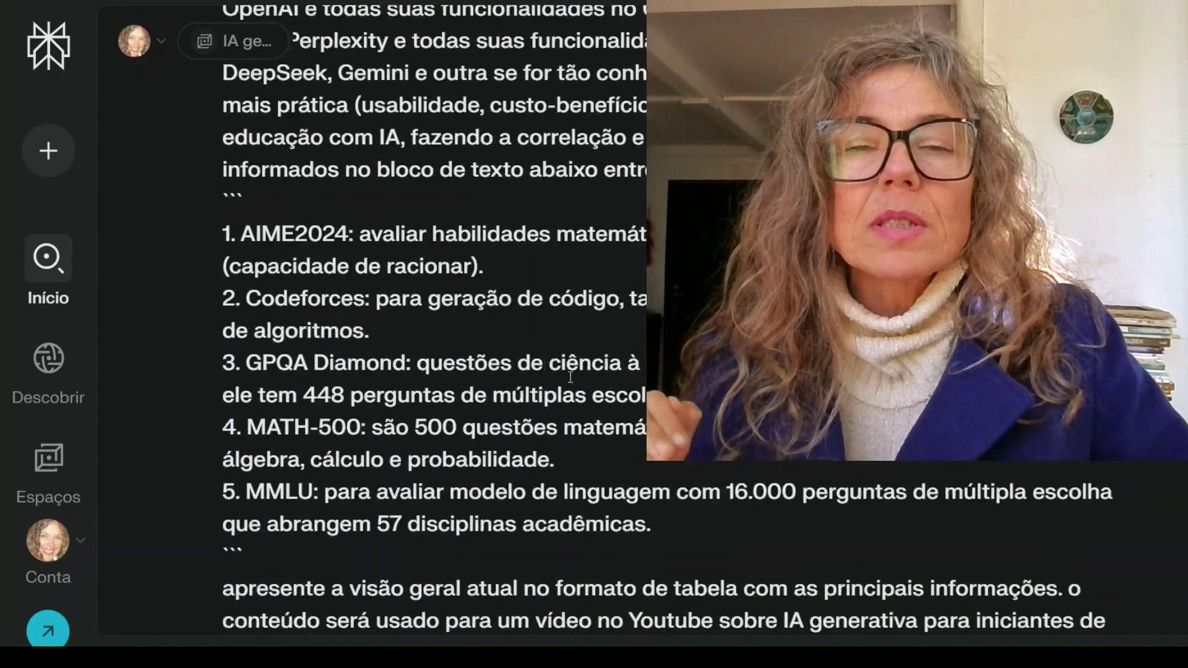
pyautogui.scroll(-3, 570, 376)
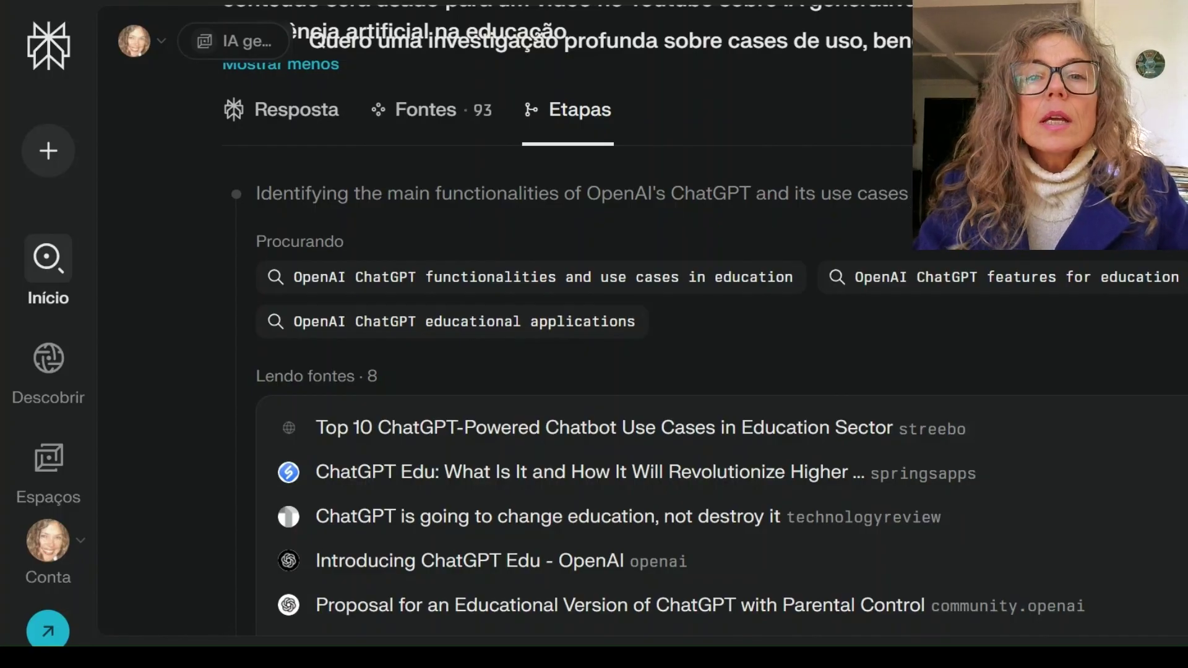
pyautogui.scroll(-10, 766, 263)
pyautogui.scroll(-10, 196, 458)
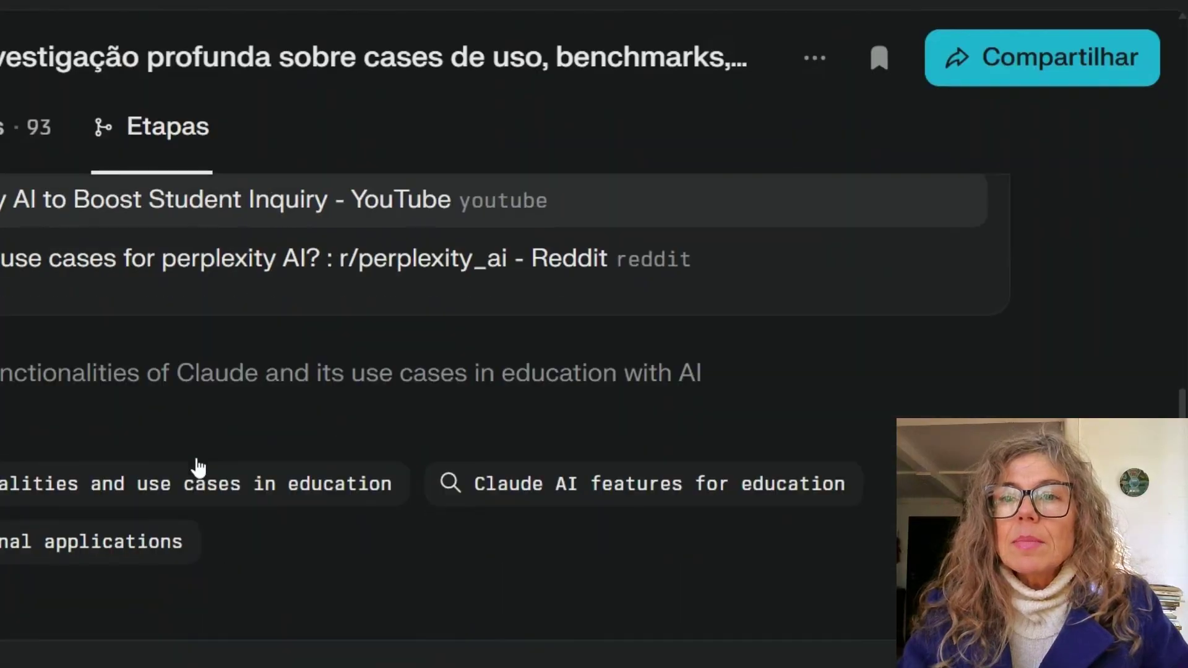
# Step: View the thread's options for changing spaces and exporting to PDF, Markdown or DOCX, and open its sharing options
pyautogui.scroll(15, 214, 445)
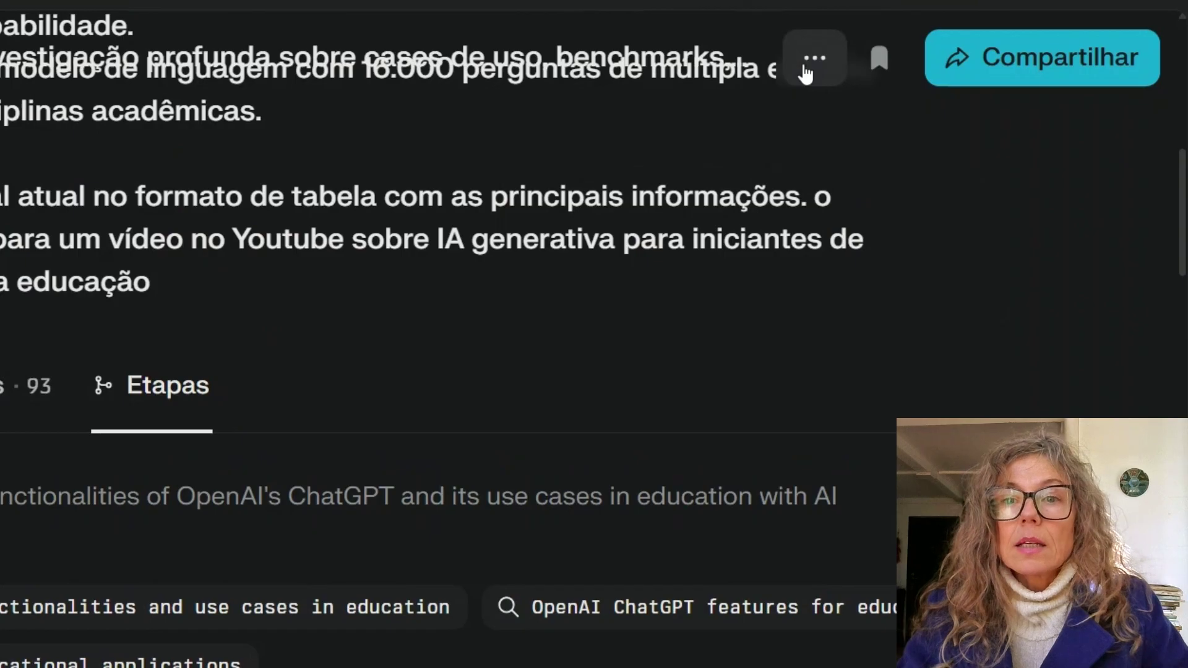
pyautogui.click(813, 58)
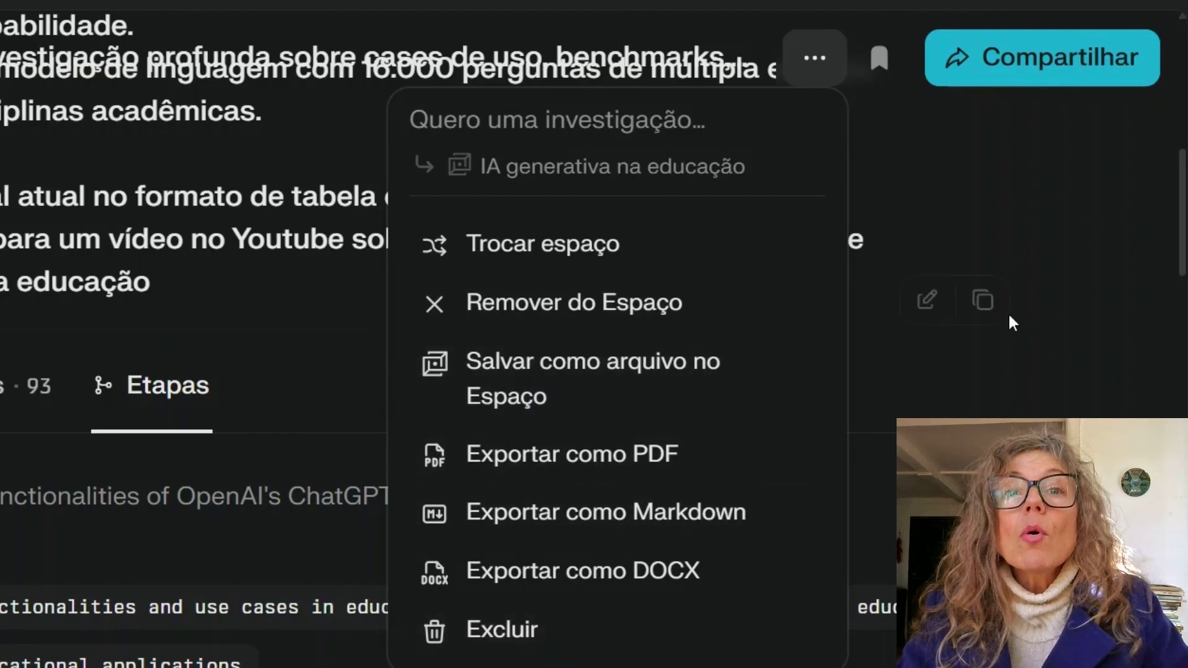
pyautogui.click(1042, 62)
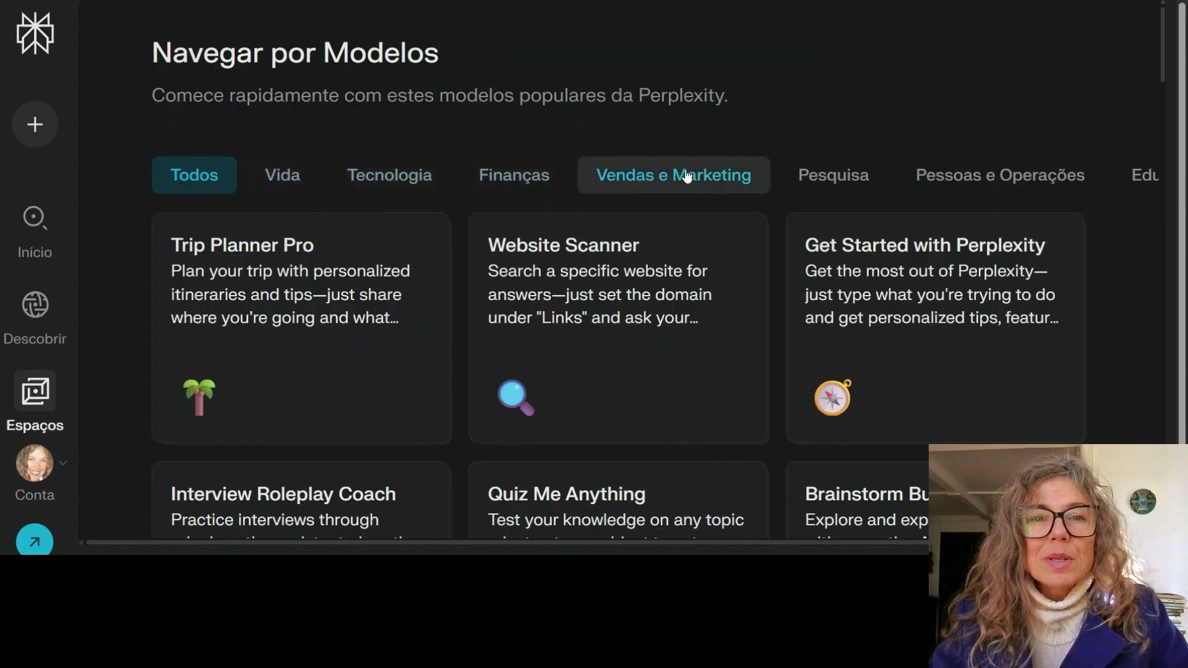
# Step: Filter the Espaços templates by education, browse them and open the Study Guide Generator
pyautogui.click(1150, 176)
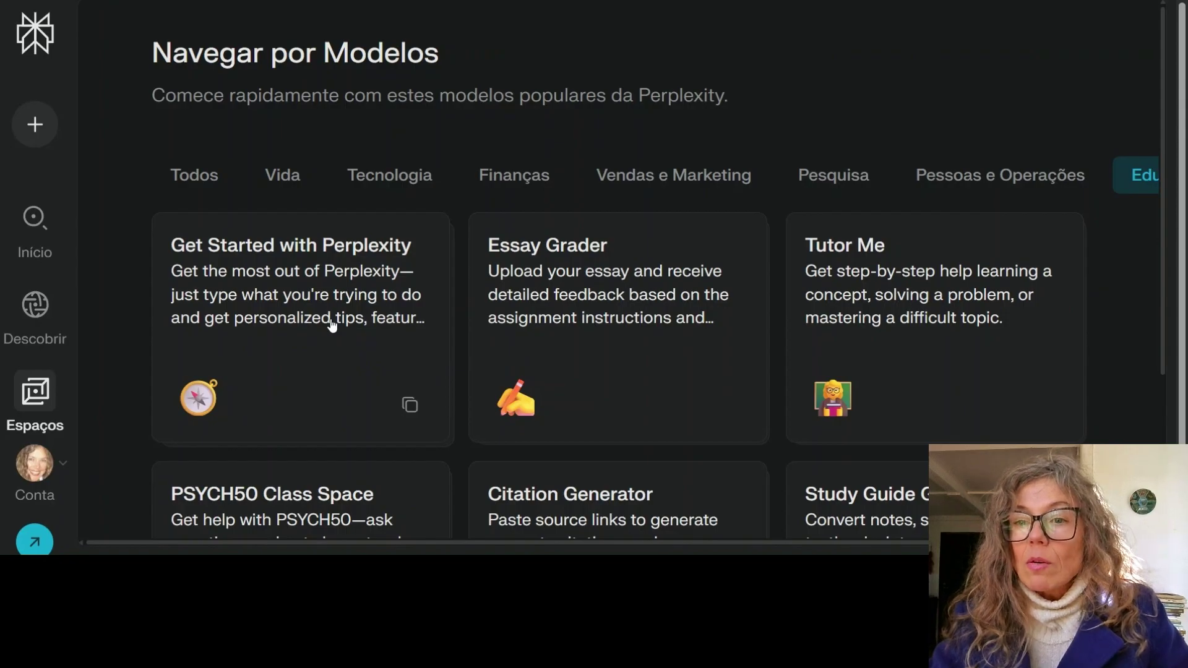
pyautogui.scroll(-4, 393, 329)
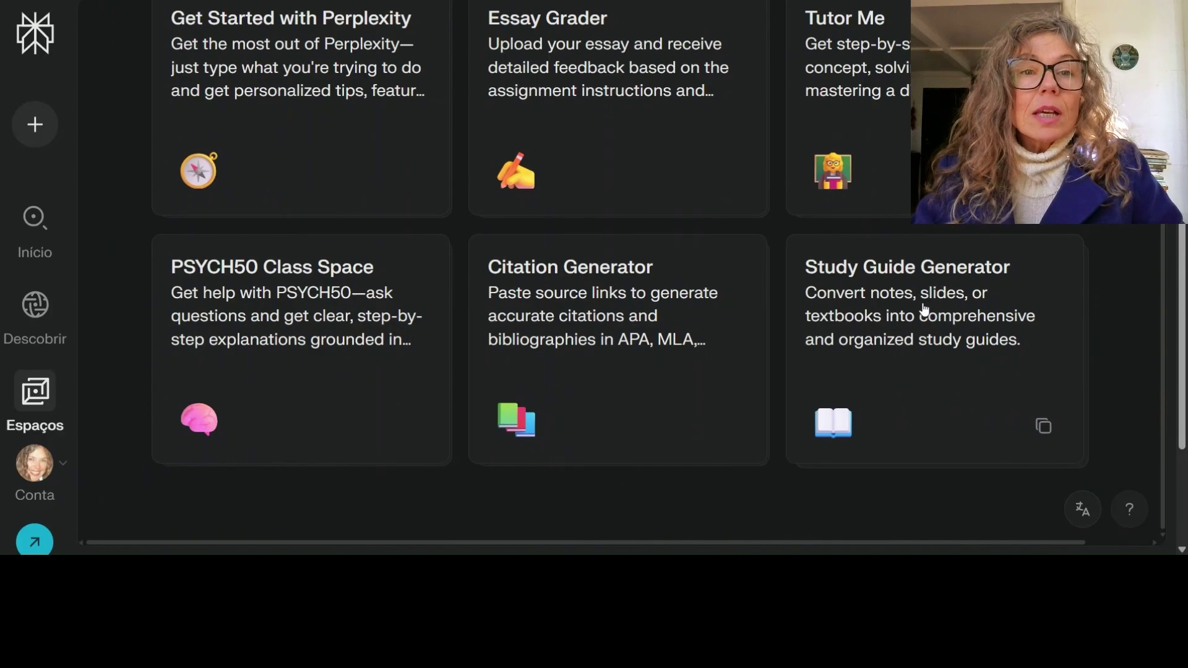
pyautogui.click(925, 309)
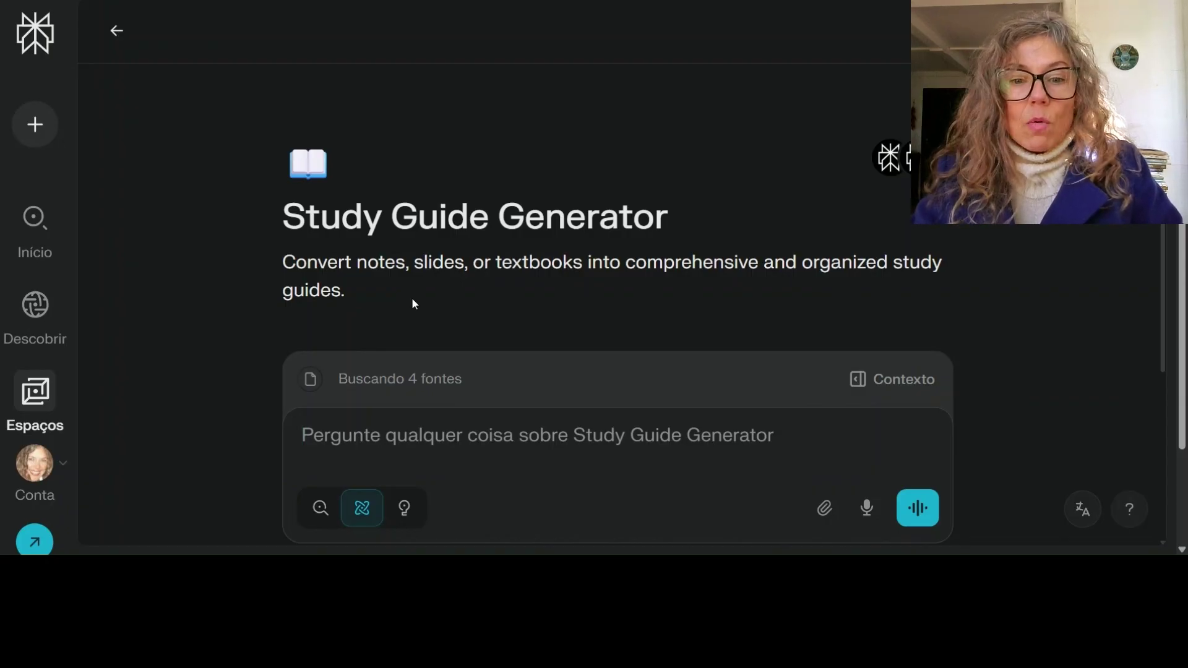
pyautogui.scroll(-1, 417, 407)
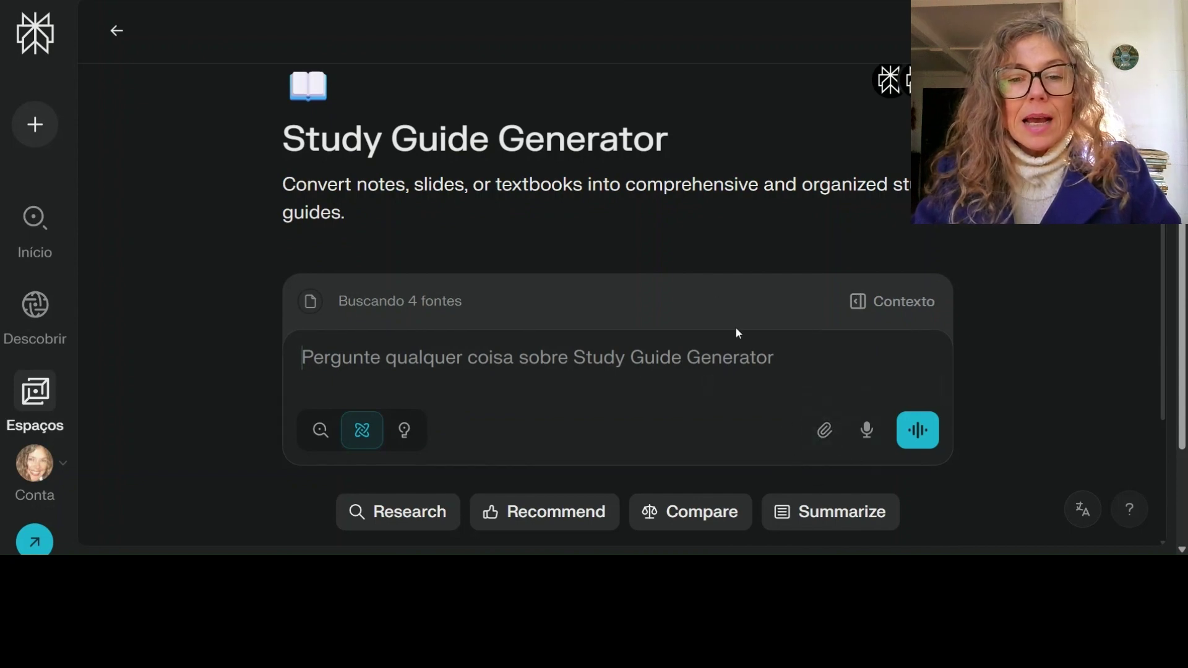
# Step: Try the suggested Research prompt in the Study Guide Generator, clear it and try another suggestion
pyautogui.click(418, 520)
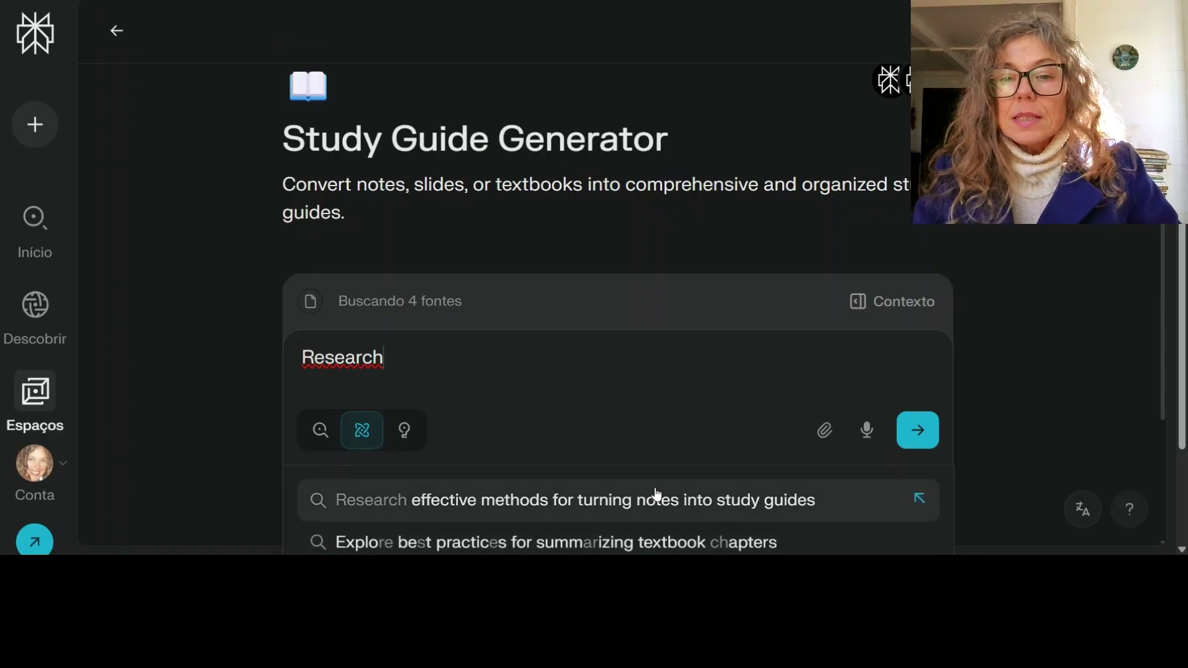
pyautogui.press('BackSpace')
pyautogui.press('BackSpace')
pyautogui.press('BackSpace')
pyautogui.press('BackSpace')
pyautogui.press('BackSpace')
pyautogui.press('BackSpace')
pyautogui.press('BackSpace')
pyautogui.press('BackSpace')
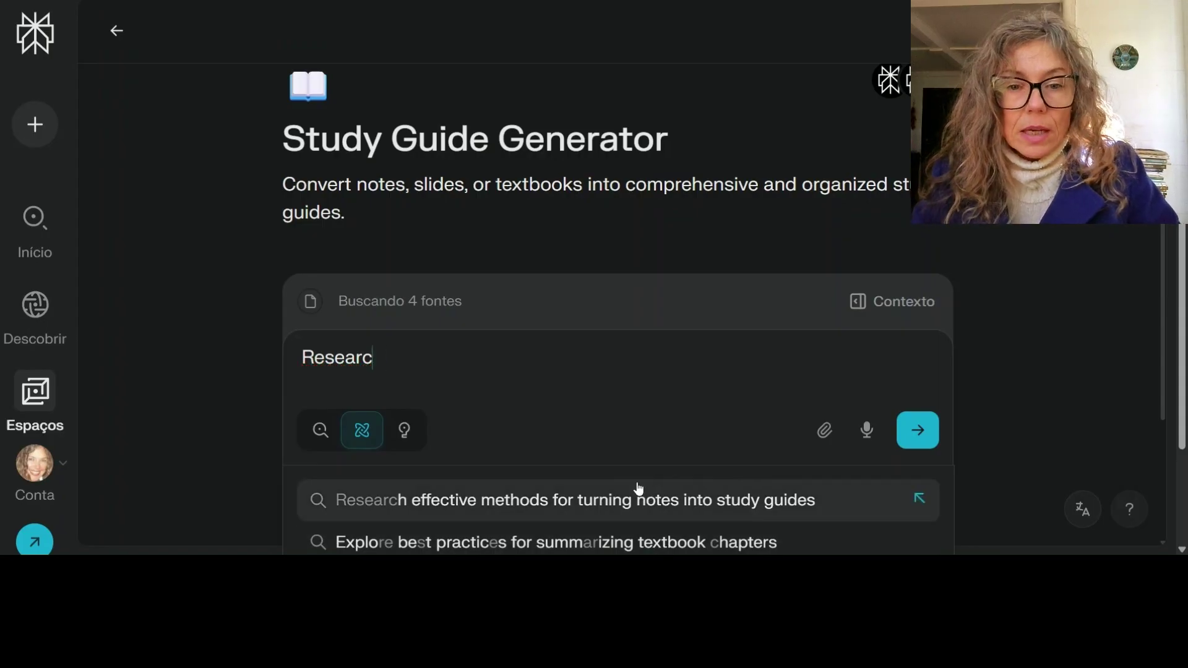
pyautogui.click(646, 506)
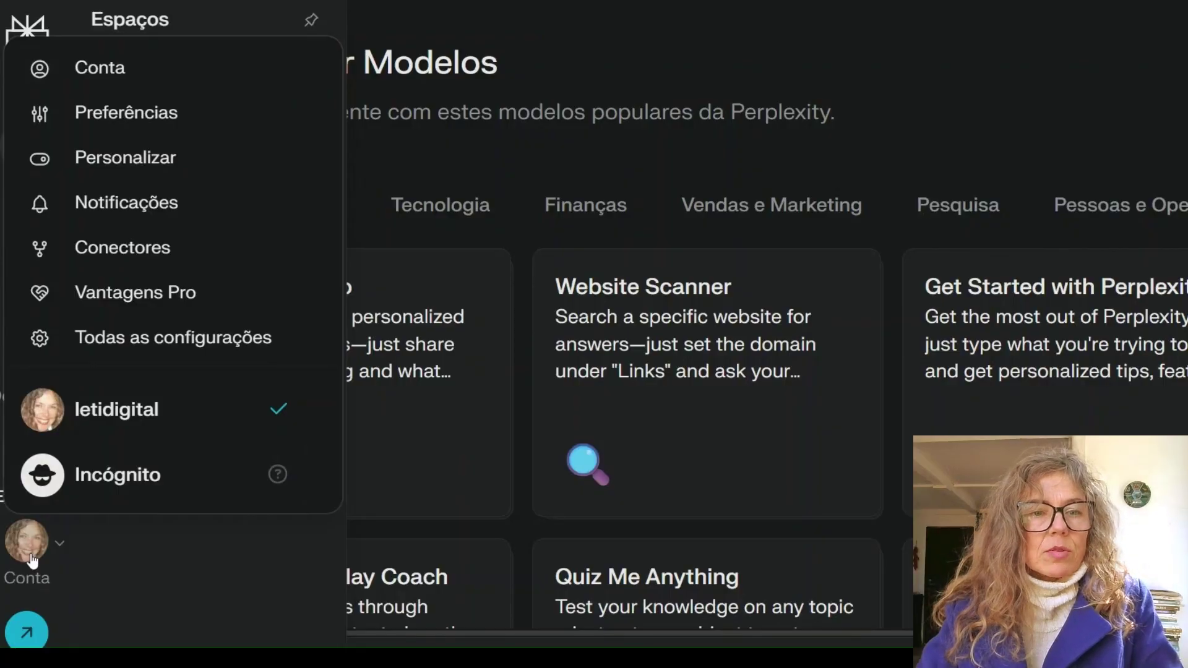
# Step: Open the Conta settings and look through the profile, Assinatura and Sistema sections
pyautogui.click(117, 67)
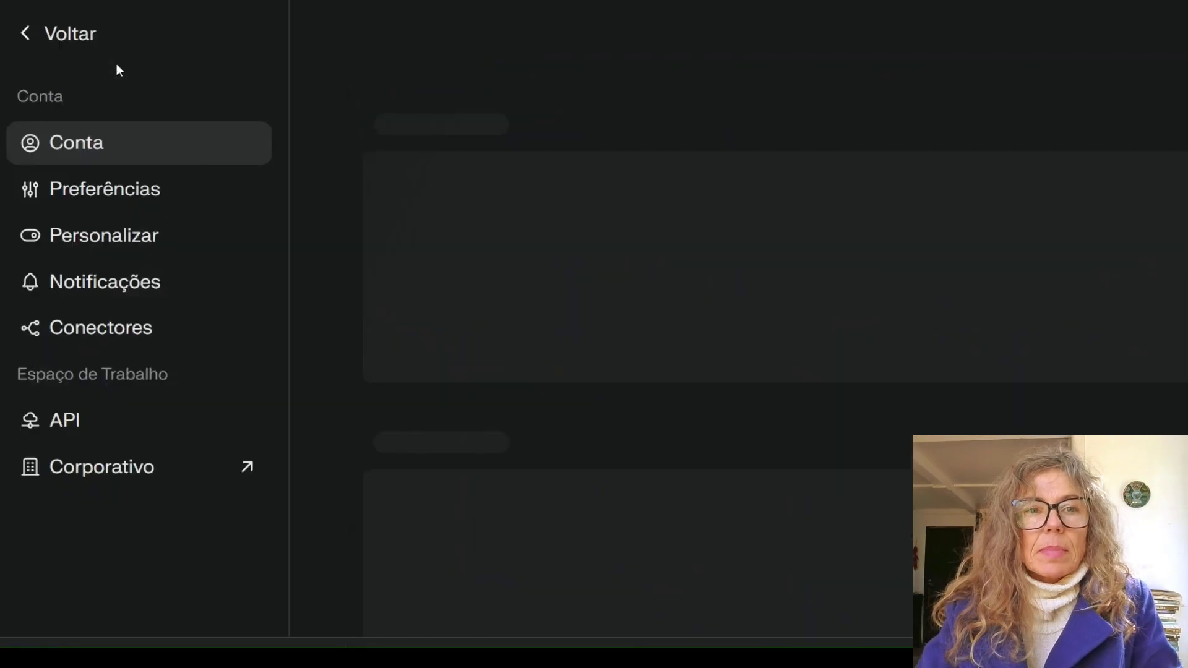
pyautogui.scroll(-2, 605, 465)
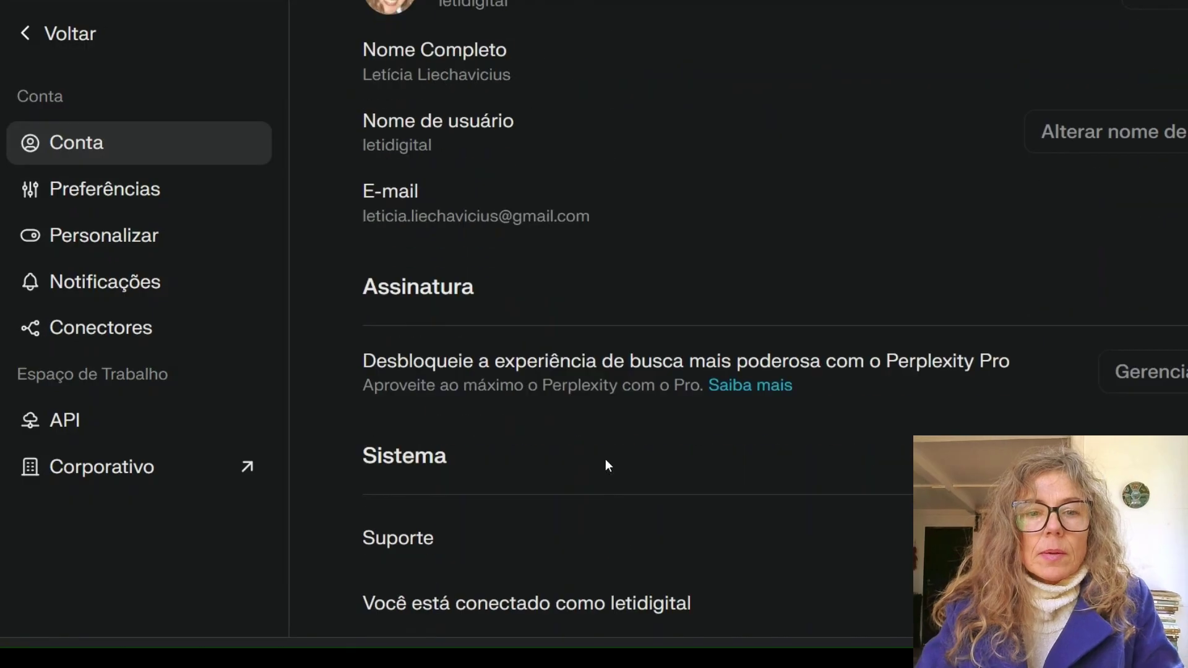
pyautogui.scroll(-3, 605, 459)
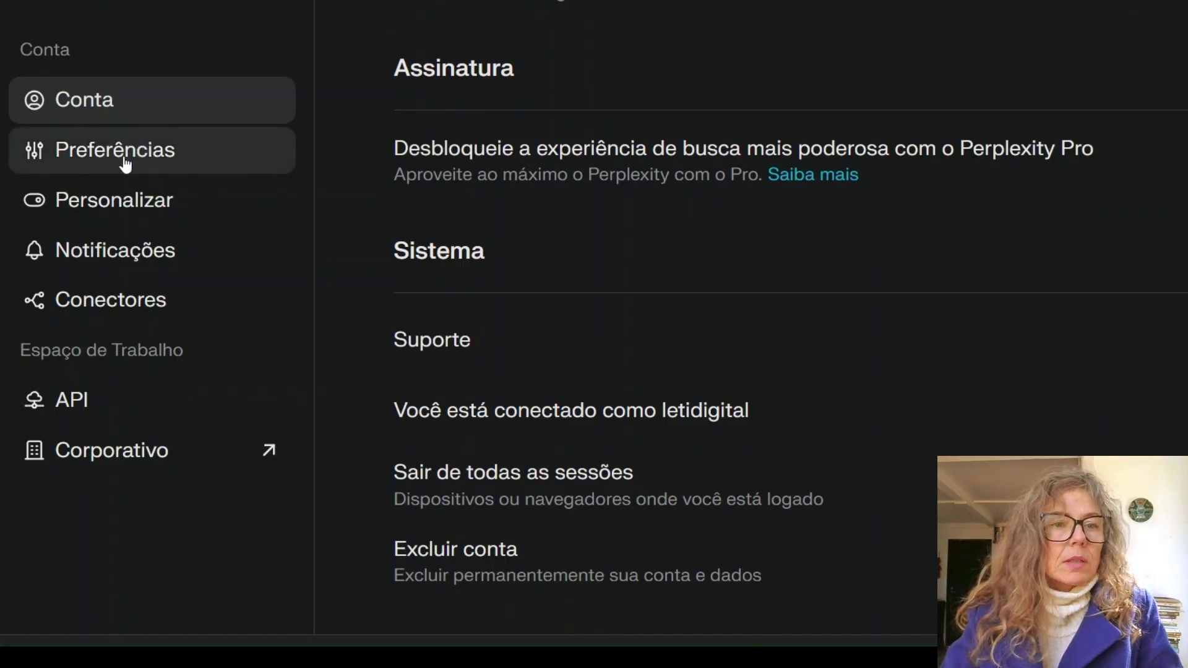
# Step: In Preferências, view the available interface languages and choose Automático (detectar entrada) as the preferred response language
pyautogui.click(123, 162)
pyautogui.scroll(3, 792, 320)
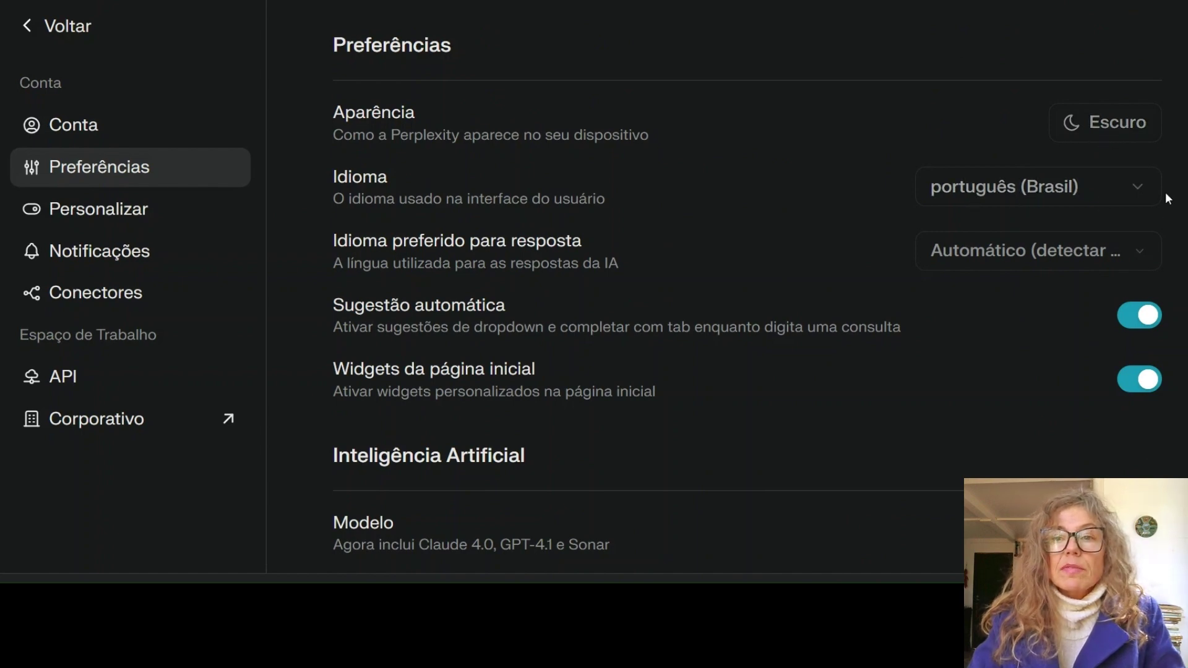
pyautogui.click(1138, 193)
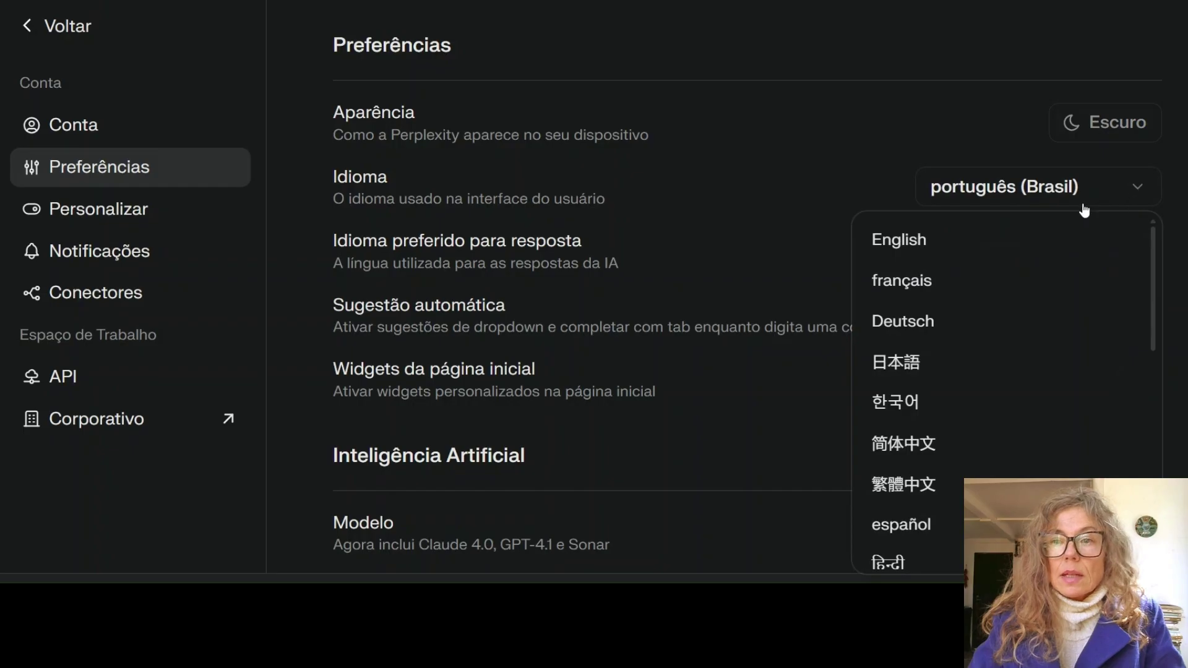
pyautogui.click(727, 232)
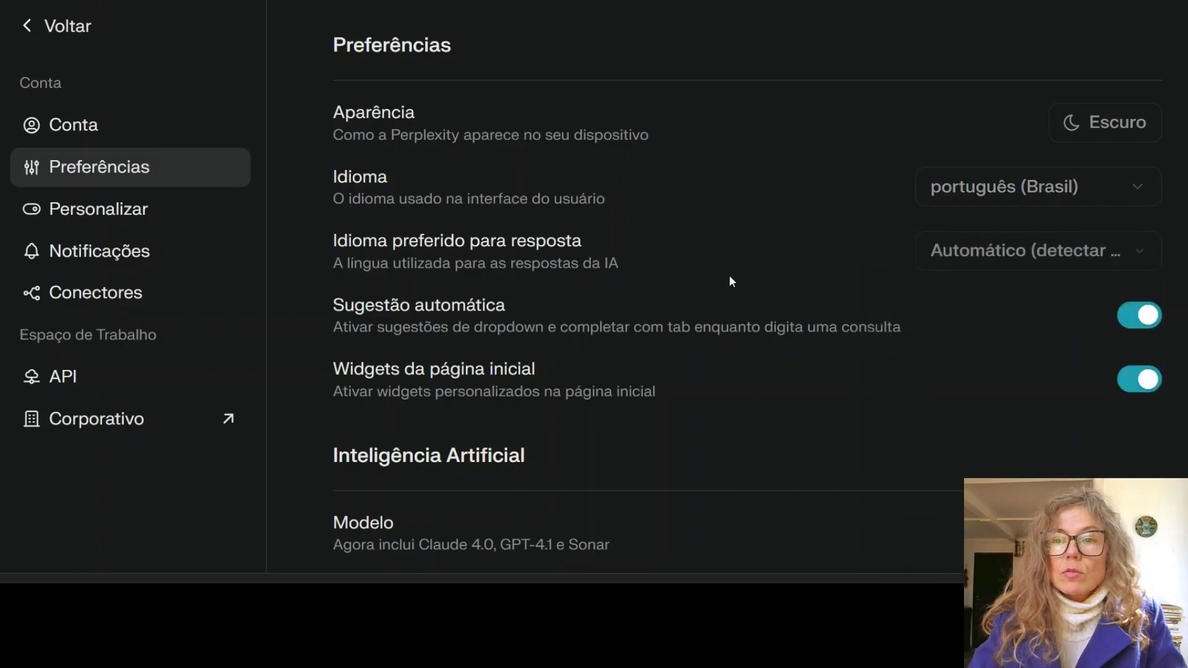
pyautogui.click(973, 251)
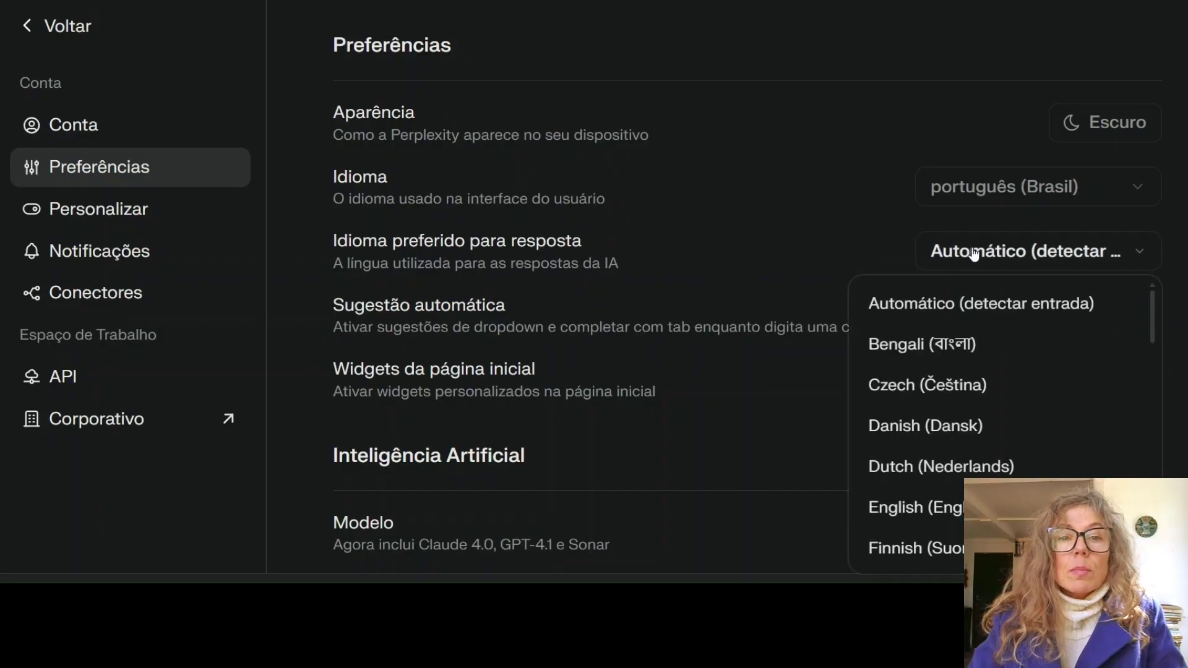
pyautogui.click(908, 308)
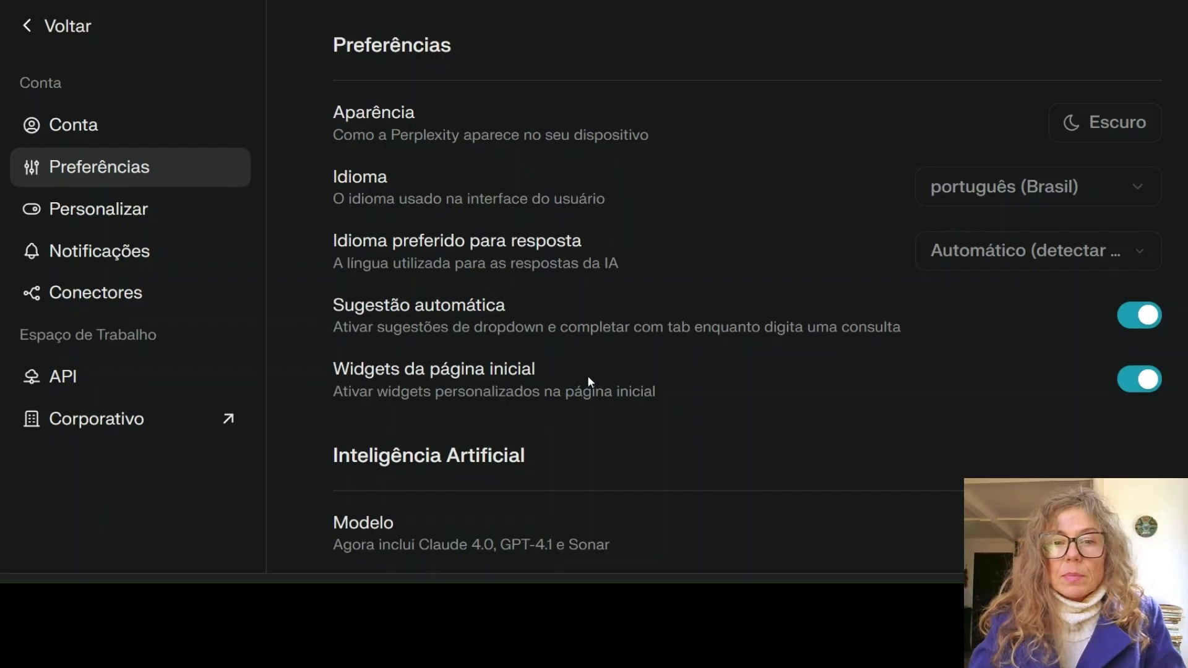
# Step: View the Inteligência Artificial preferences and highlight the Retenção de Dados da IA setting and its description
pyautogui.scroll(-3, 603, 366)
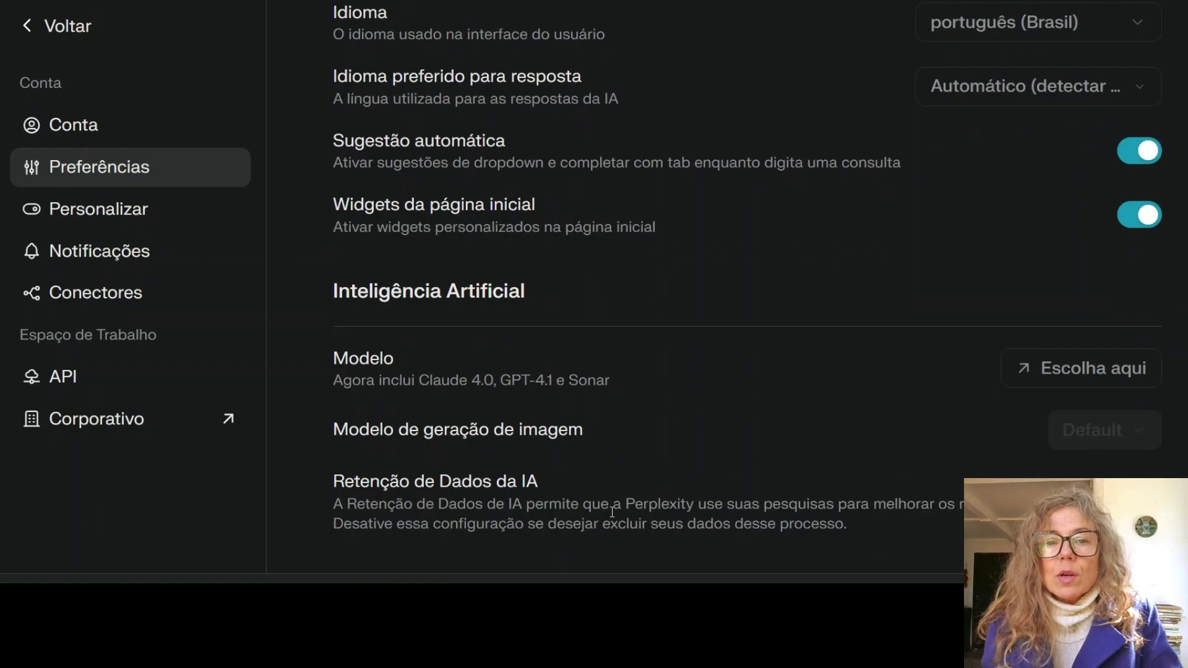
pyautogui.moveTo(327, 479); pyautogui.dragTo(495, 529)
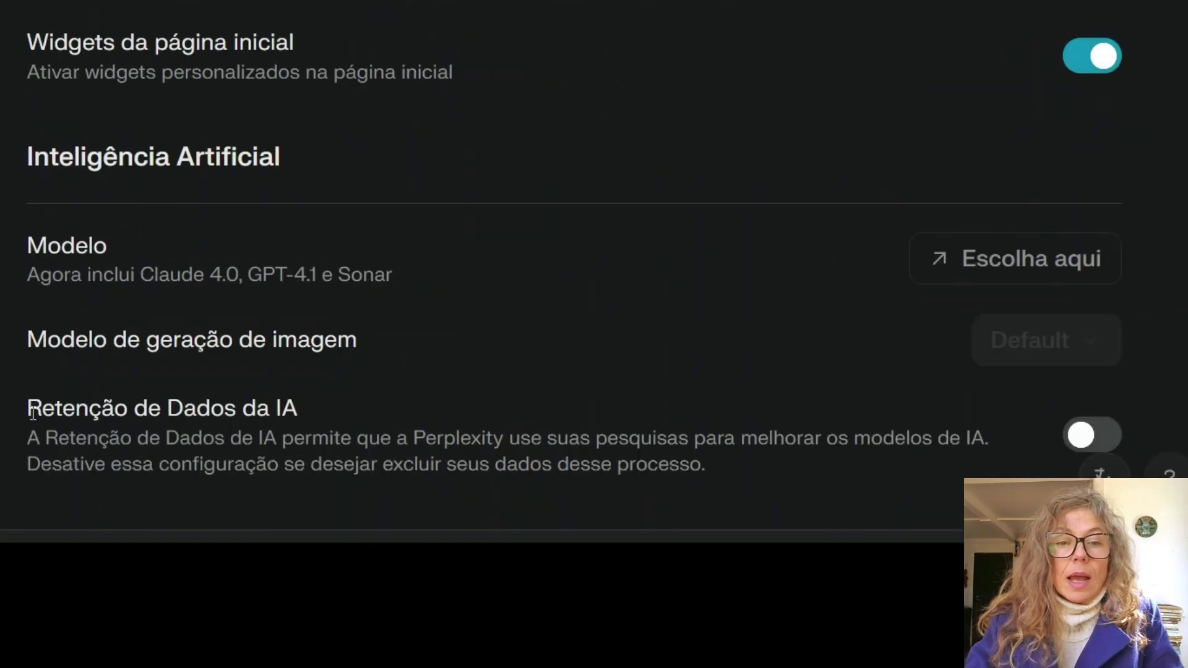
pyautogui.moveTo(658, 506); pyautogui.dragTo(788, 486)
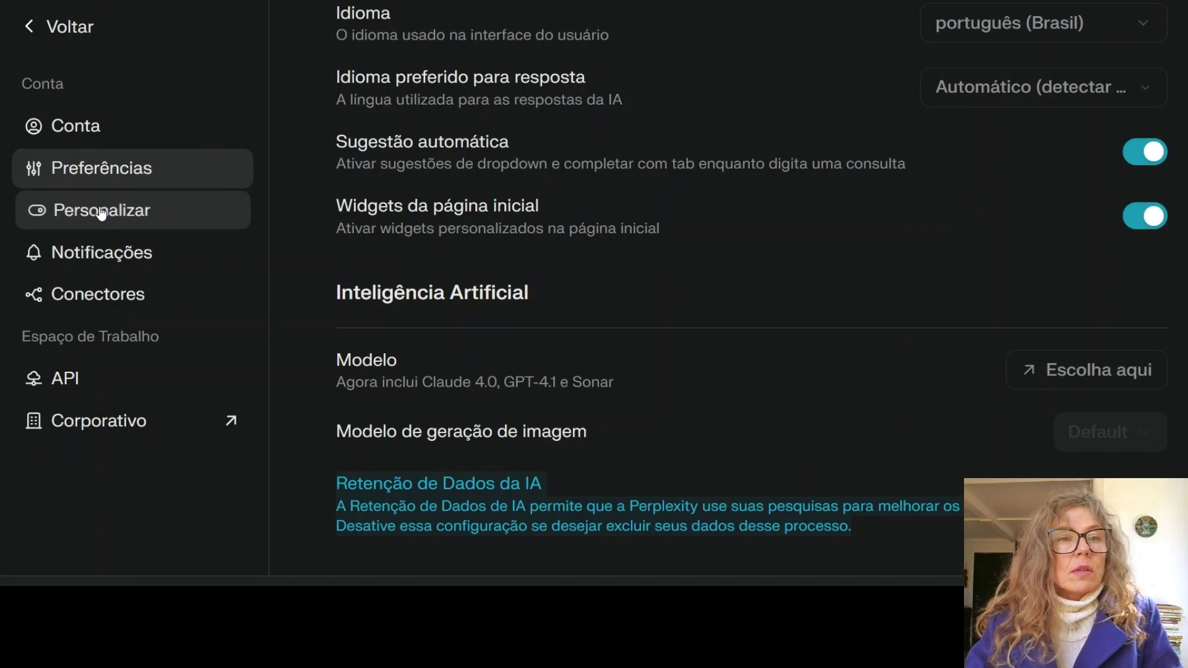
# Step: Open the Personalizar settings and review the self-introduction, location, and personal search and memory options
pyautogui.click(103, 213)
pyautogui.scroll(3, 833, 215)
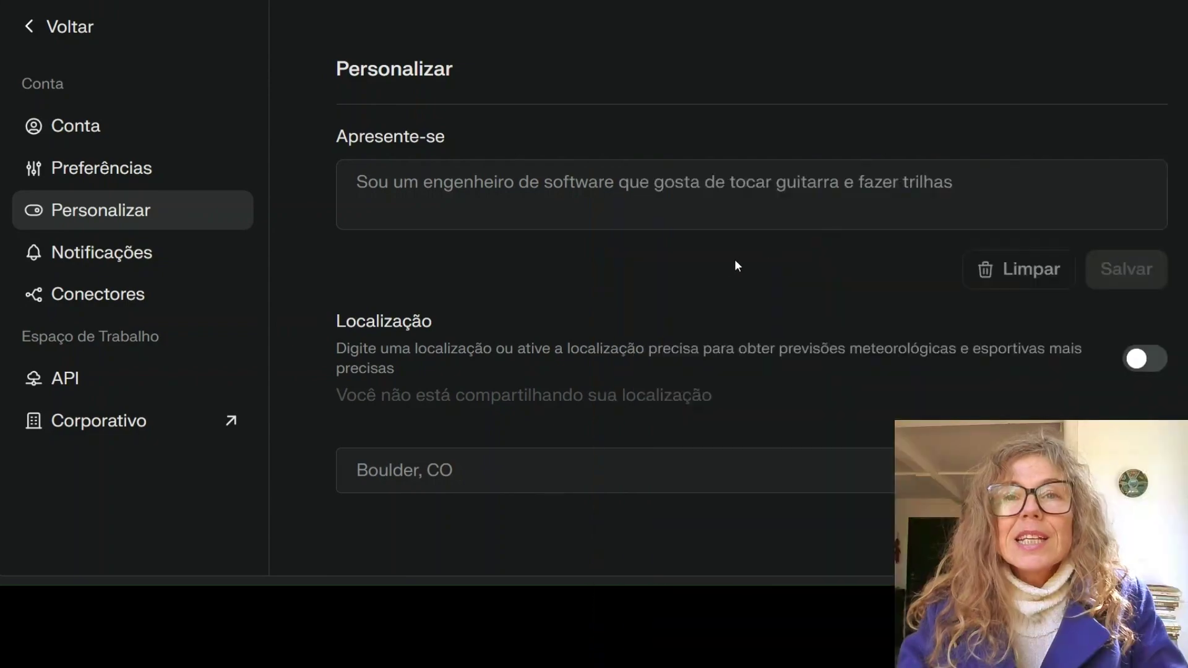
pyautogui.scroll(-2, 791, 271)
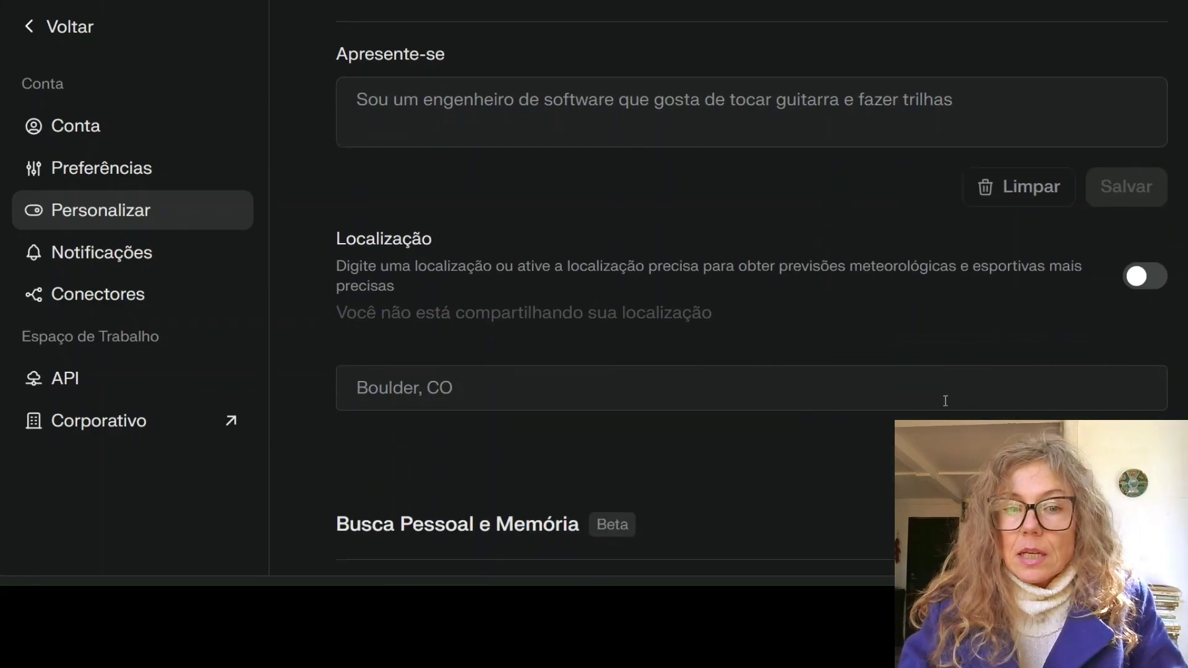
pyautogui.scroll(-5, 949, 398)
pyautogui.scroll(-2, 926, 407)
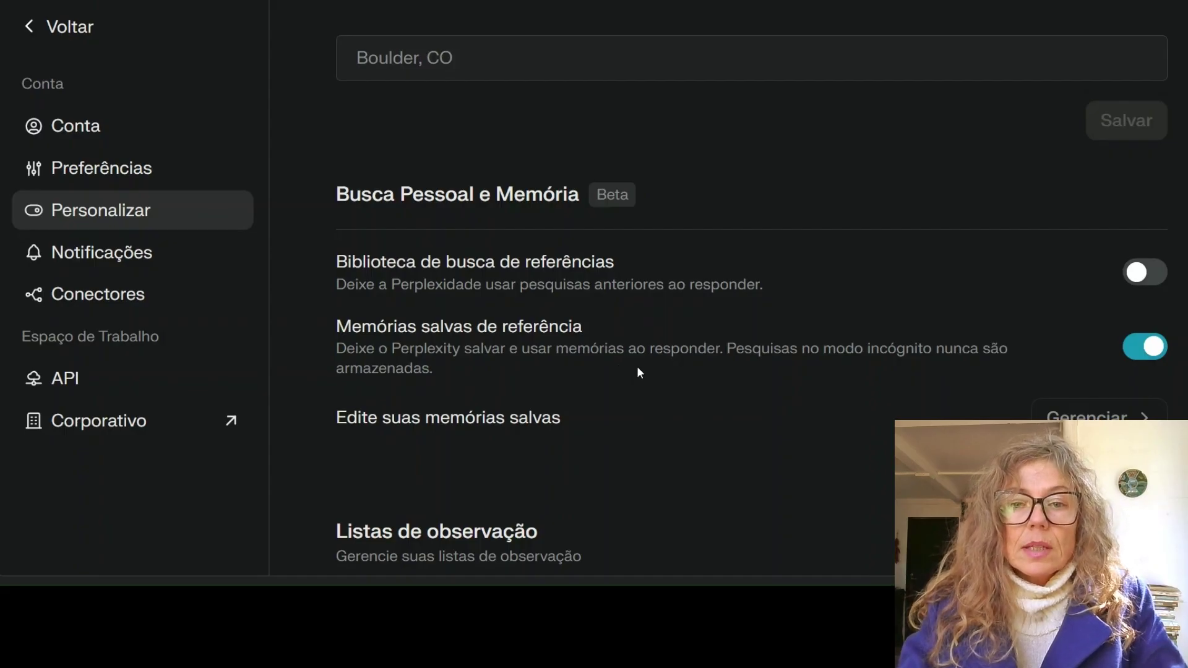
# Step: View the Esportes watchlist's management dialog and close it, and open the Conectores settings
pyautogui.scroll(-3, 639, 367)
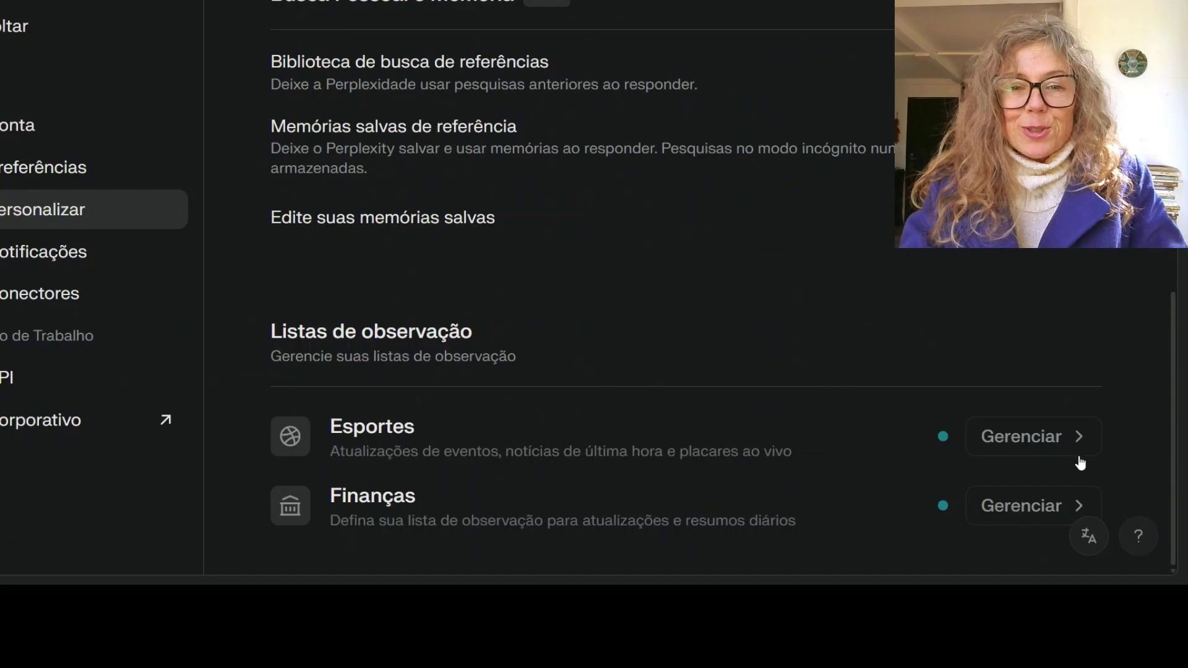
pyautogui.click(1021, 438)
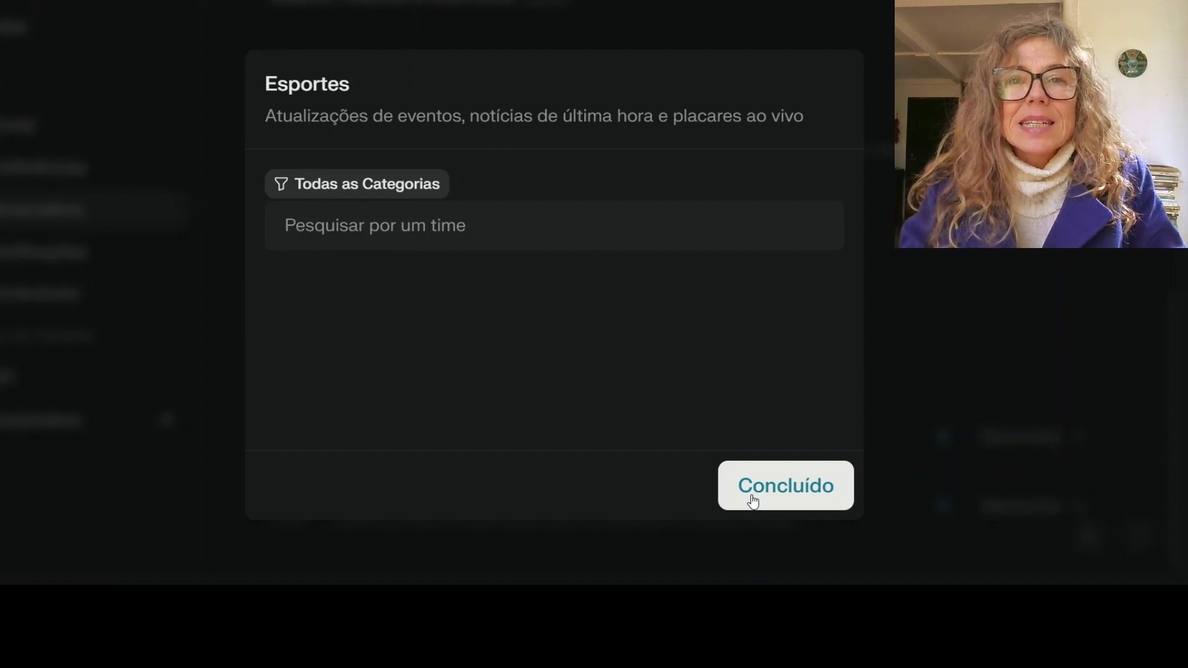
pyautogui.click(1037, 298)
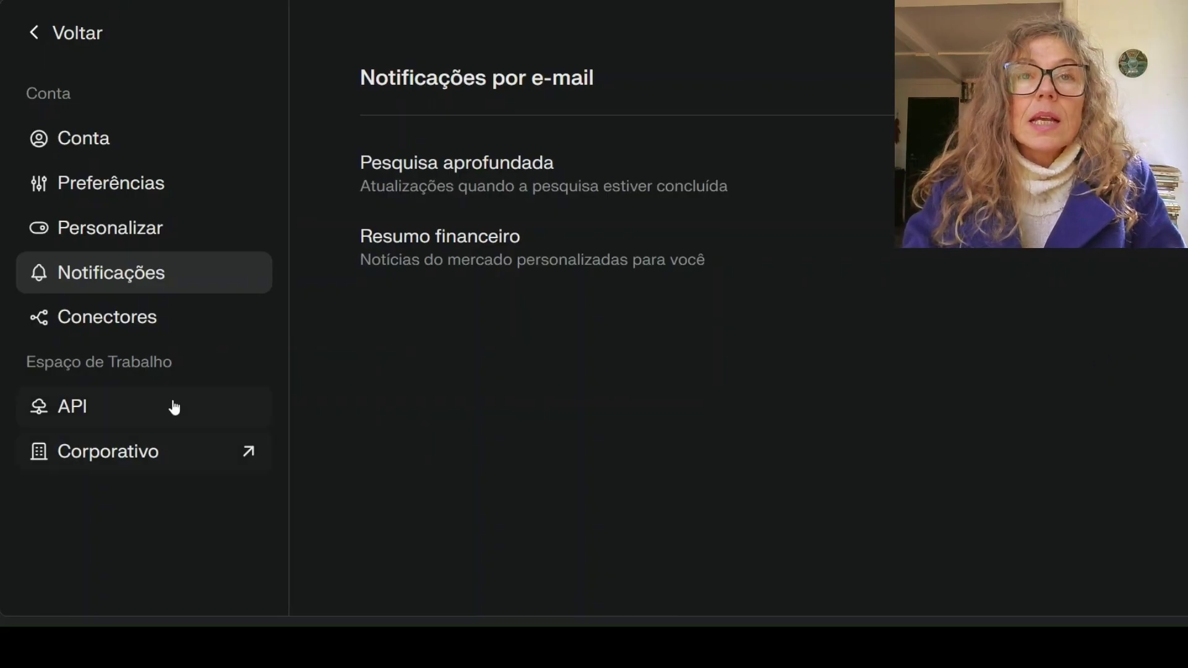
pyautogui.click(138, 329)
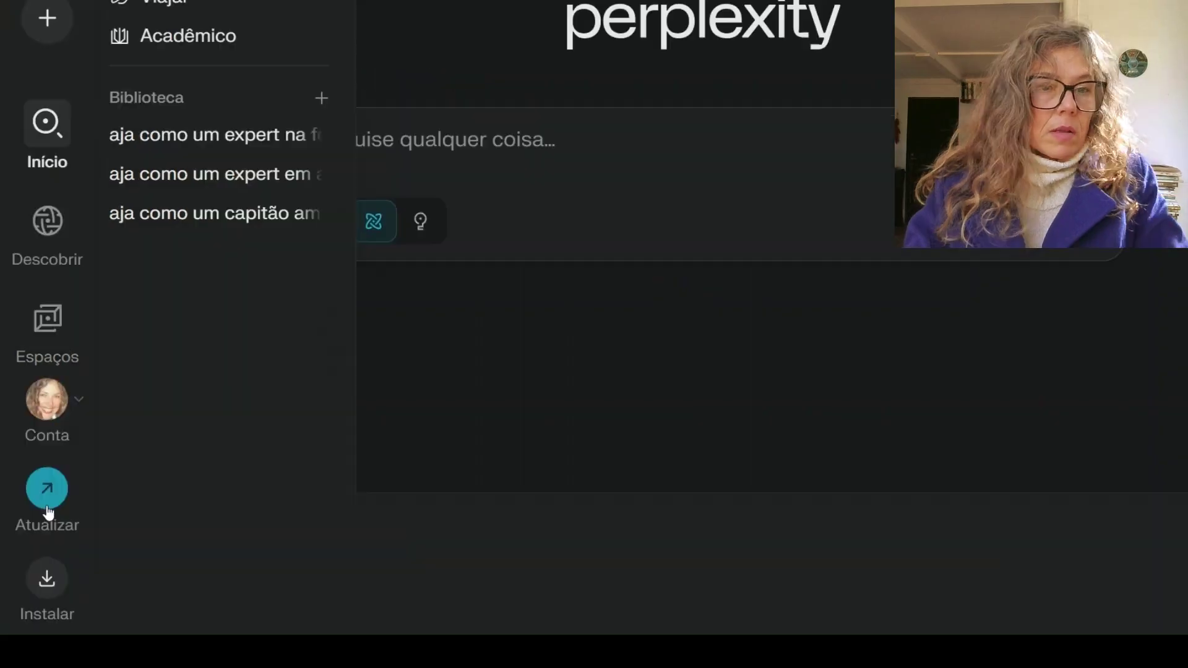
# Step: Open the upgrade plans and compare the prices and features of Grátis and Pró
pyautogui.click(43, 495)
pyautogui.scroll(-1, 154, 475)
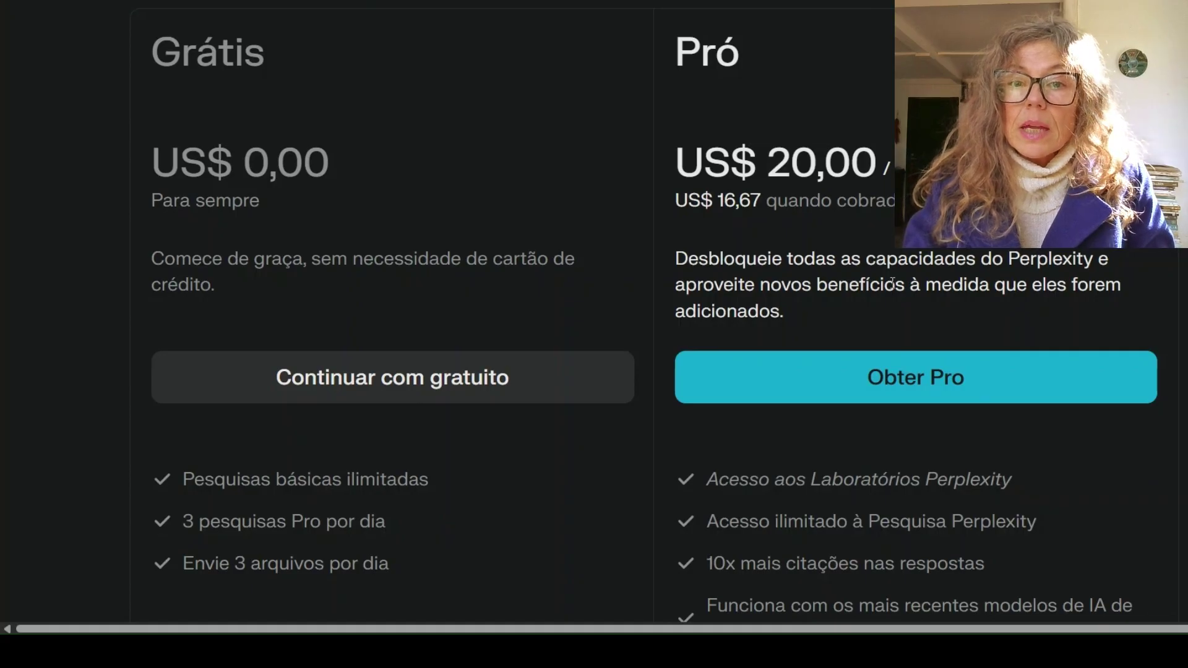
pyautogui.scroll(-4, 893, 286)
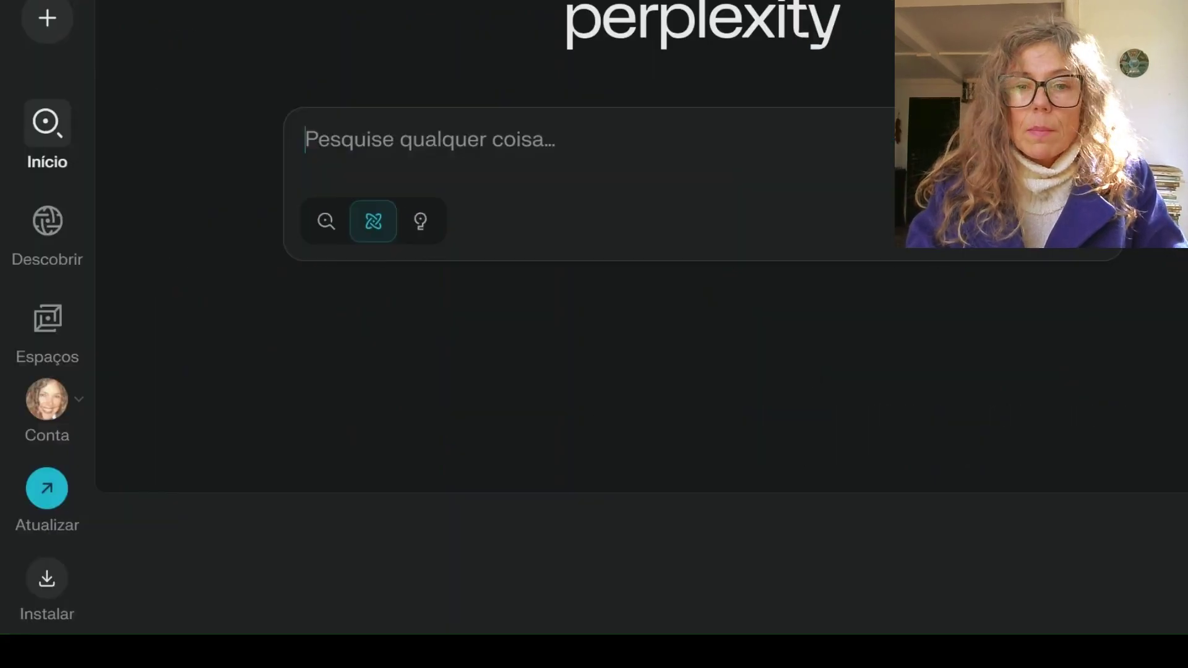
# Step: Open the app installation option and activate the home page's search box
pyautogui.click(40, 588)
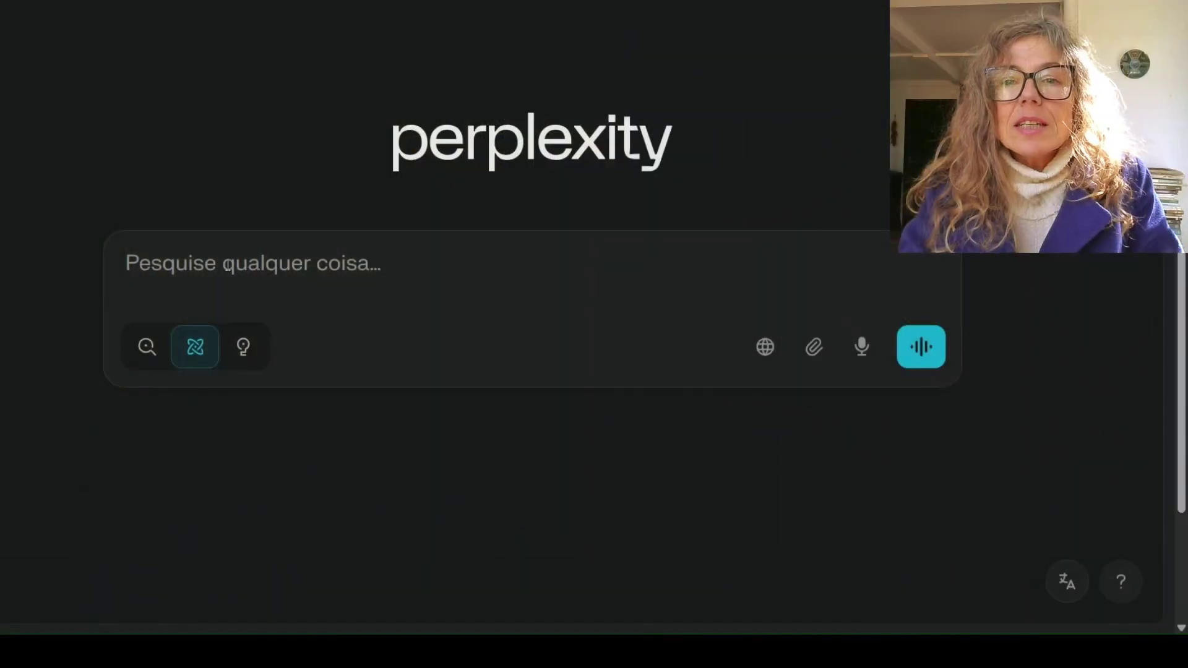
pyautogui.click(200, 259)
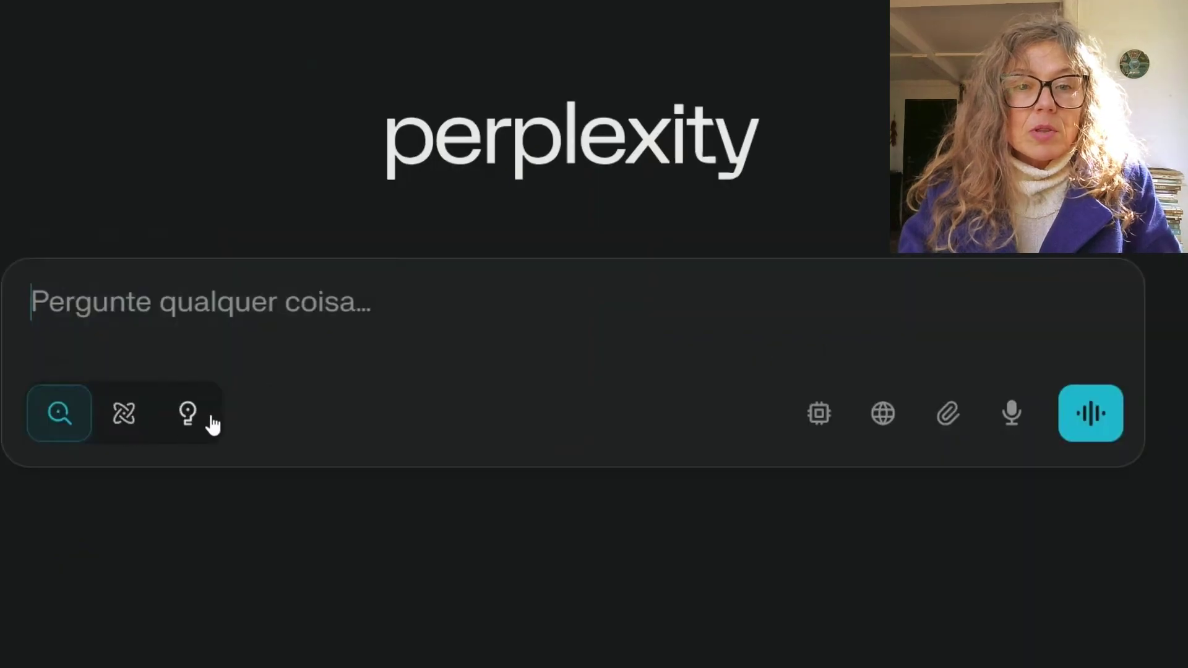
# Step: Review the available AI models and the Web, Acadêmico, Social and Finance search sources, then close the source options
pyautogui.click(819, 413)
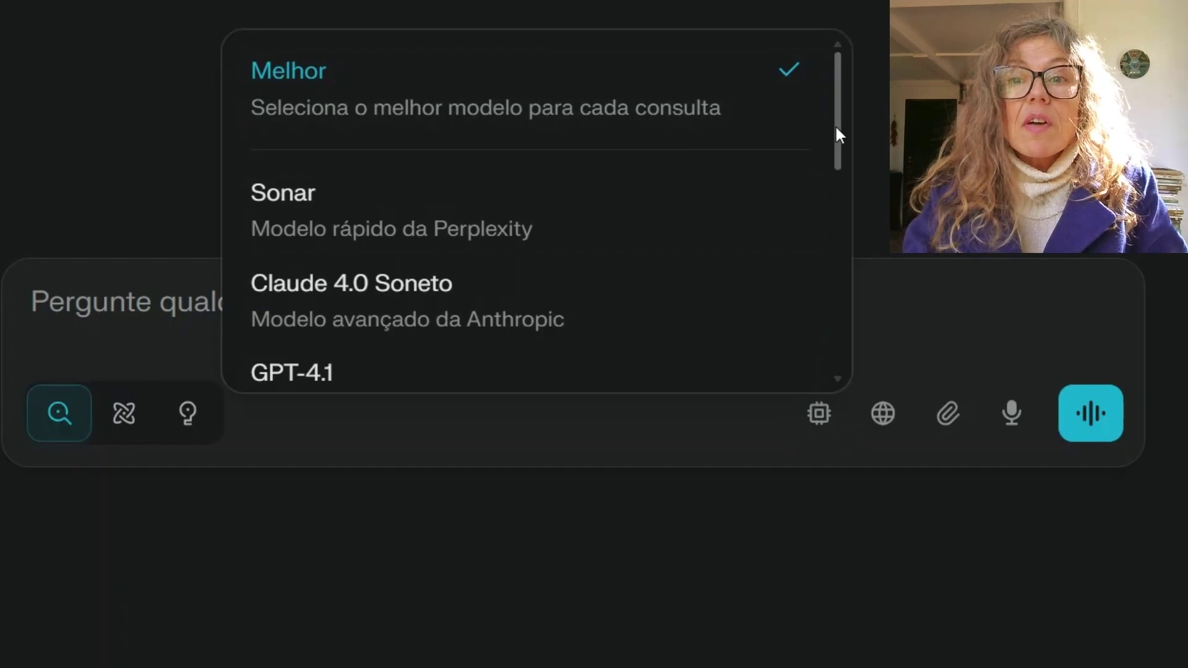
pyautogui.moveTo(836, 128); pyautogui.dragTo(811, 336)
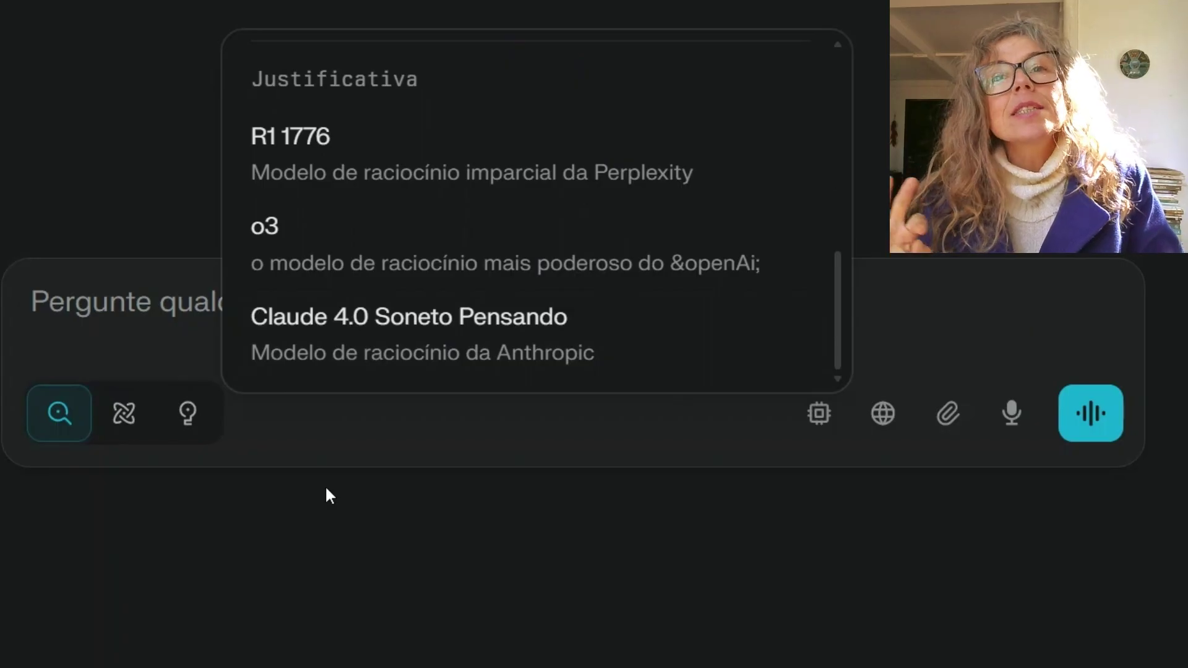
pyautogui.click(883, 416)
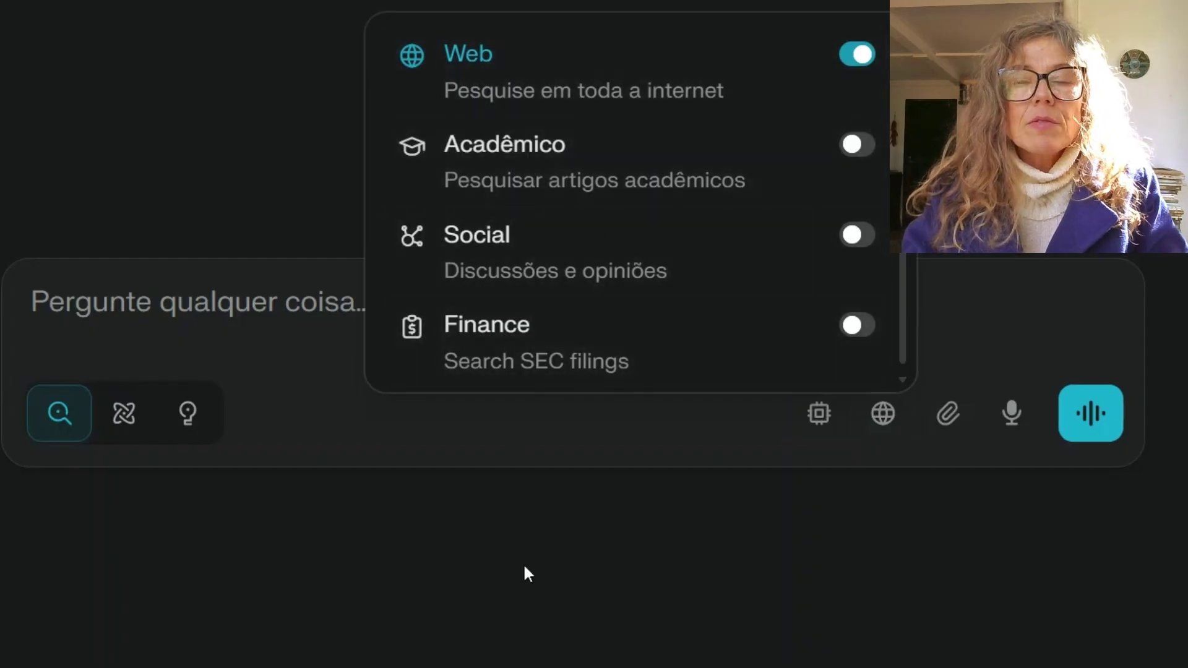
pyautogui.click(521, 595)
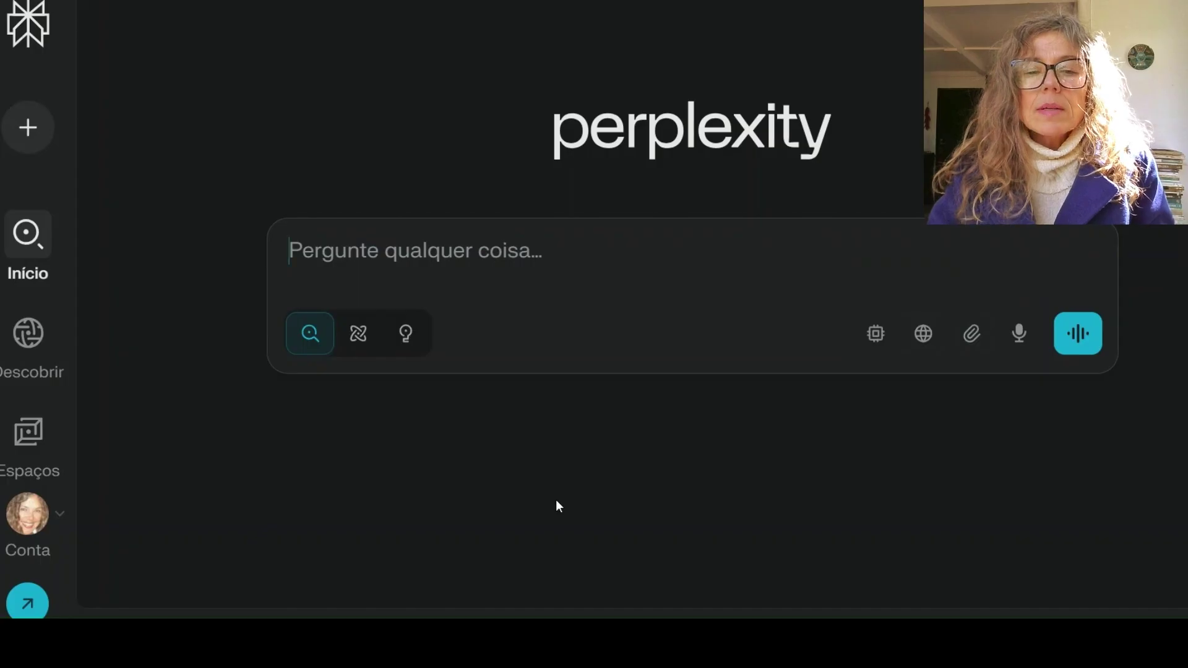
# Step: Search for "qual a taxa selic hoje" using the suggested query
pyautogui.write('qual a tav')
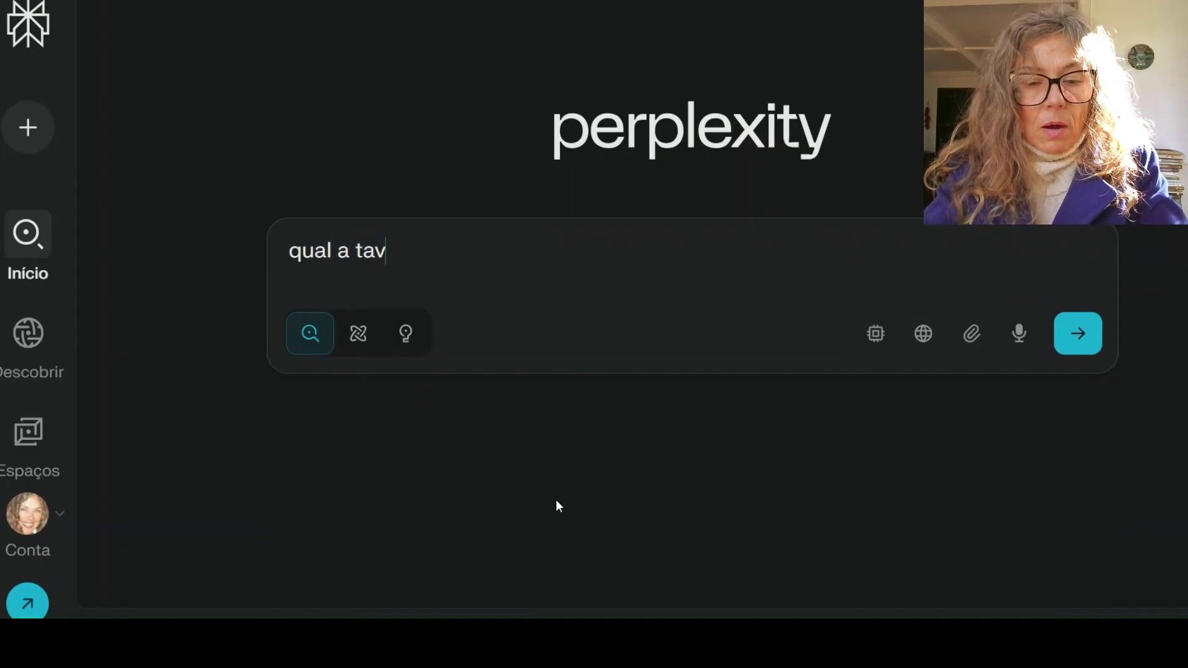
pyautogui.press('BackSpace')
pyautogui.write('xa selic b')
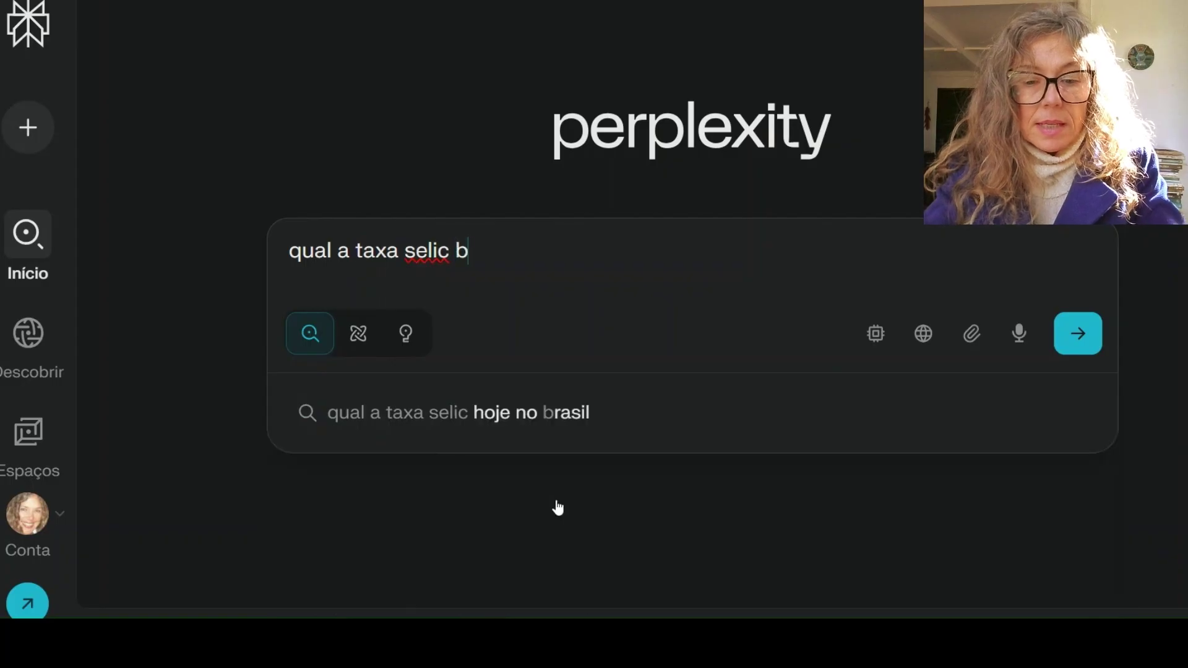
pyautogui.write('r')
pyautogui.press('BackSpace')
pyautogui.press('BackSpace')
pyautogui.press('BackSpace')
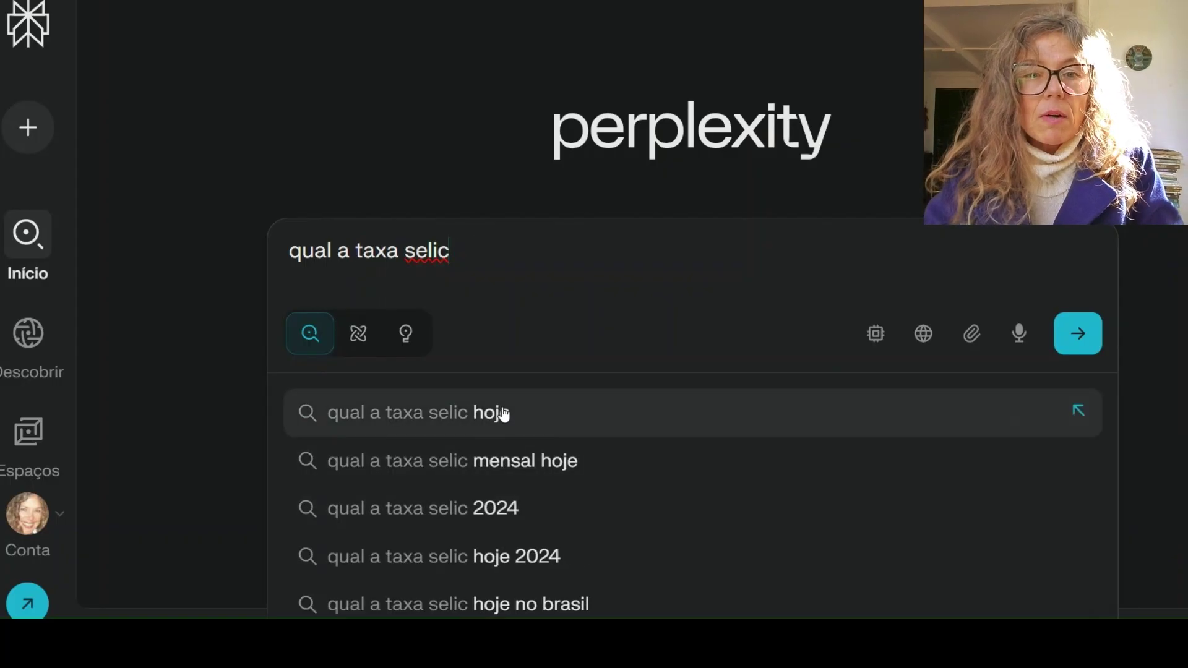
pyautogui.click(502, 410)
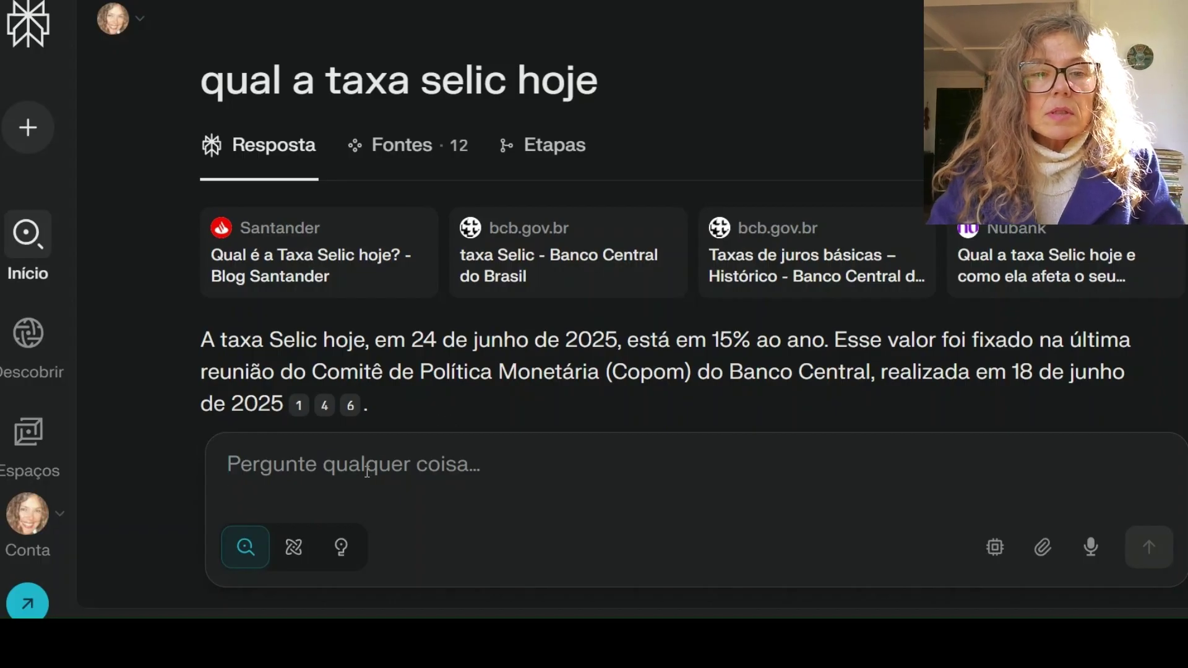
# Step: Ask the follow-up "quais os impactos no consumidor com este índice de taxa" and read through the answer
pyautogui.write('quais ')
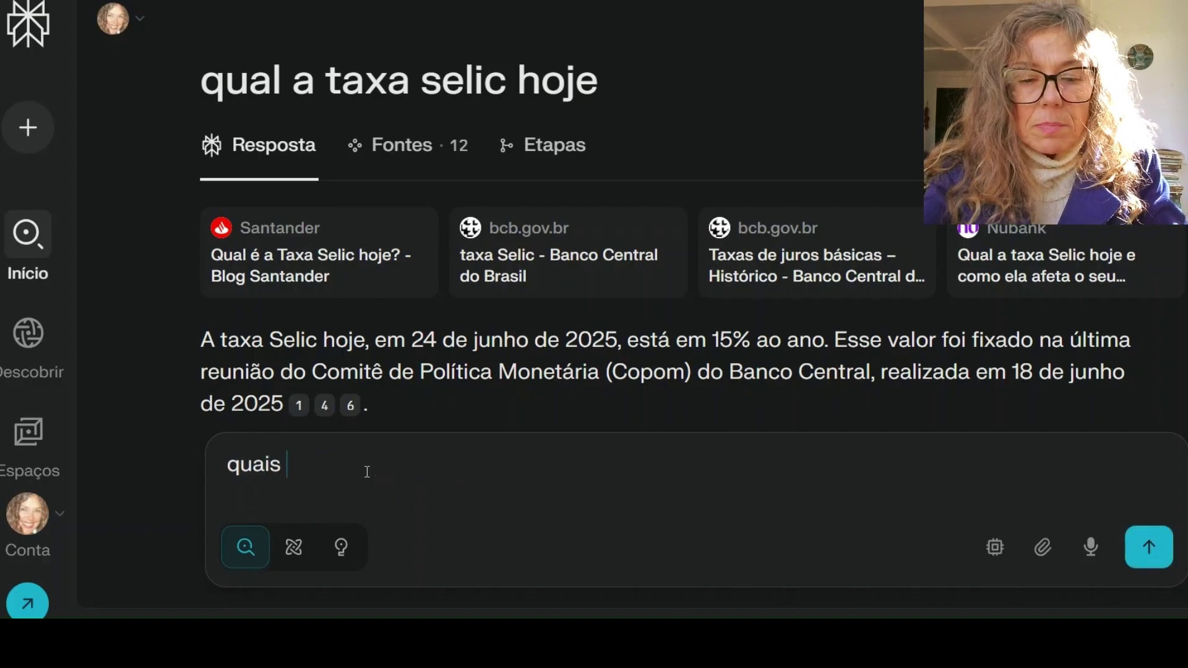
pyautogui.write('os impactos no con')
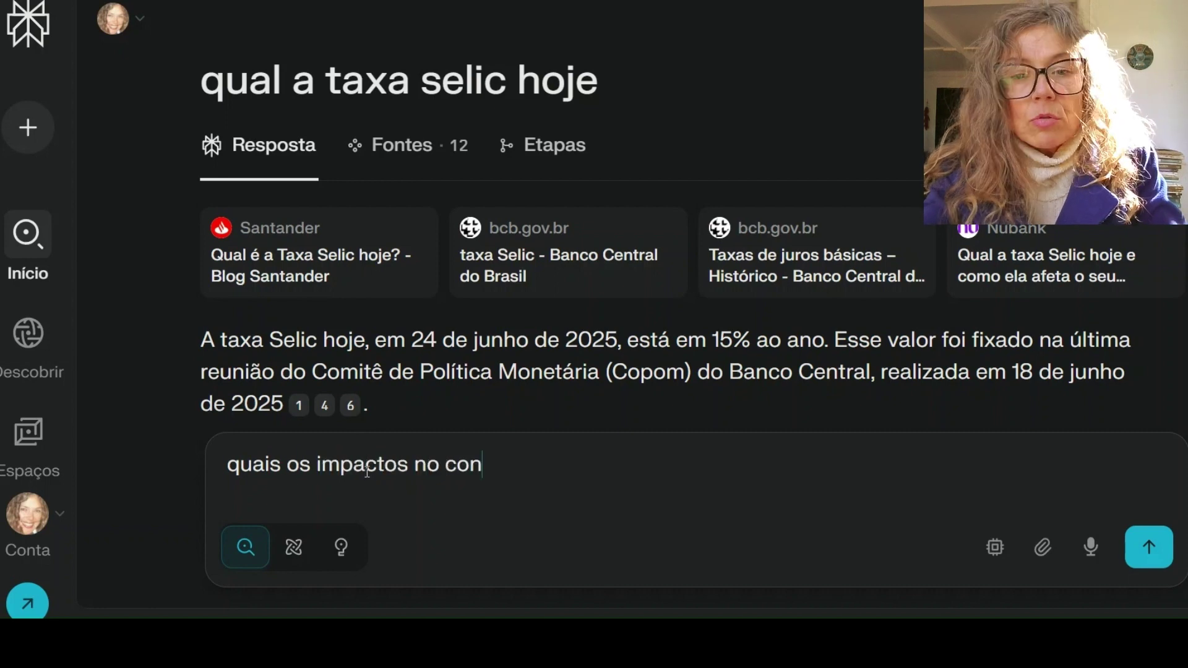
pyautogui.write('sumidor co')
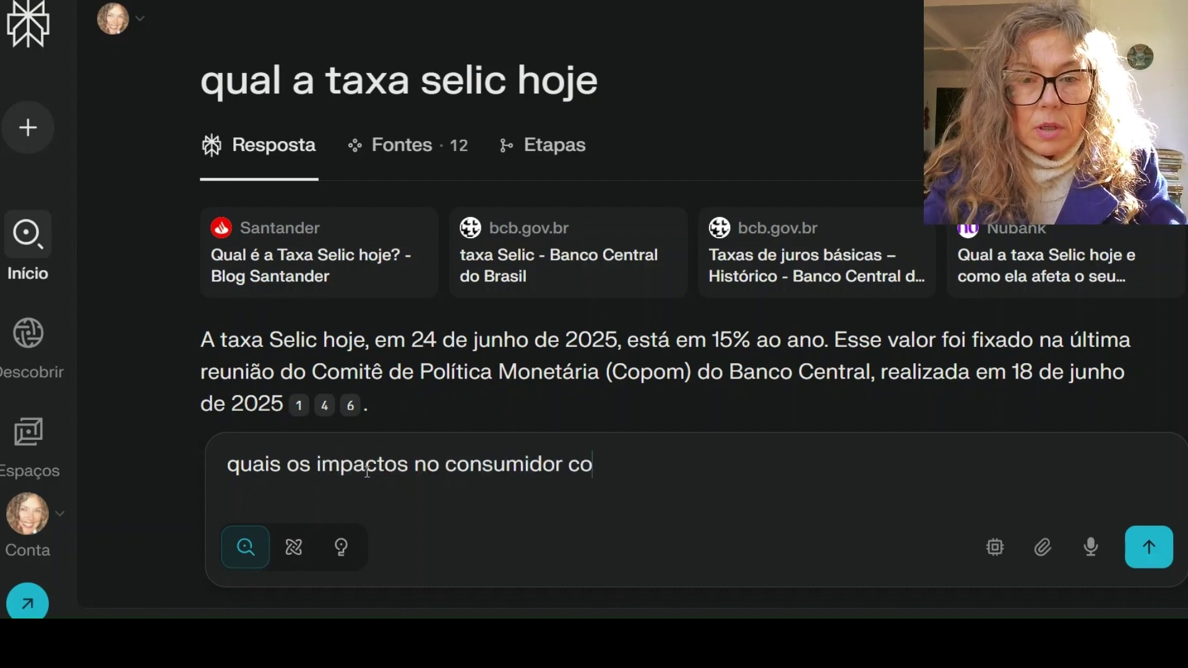
pyautogui.write('m este ')
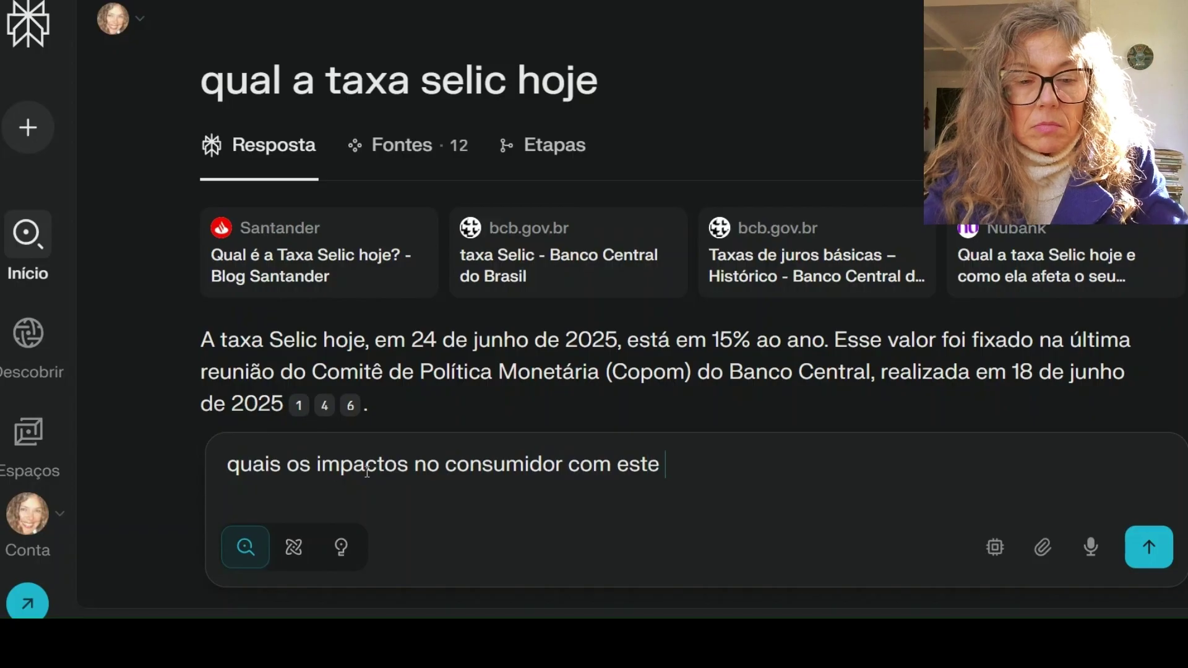
pyautogui.write('índice')
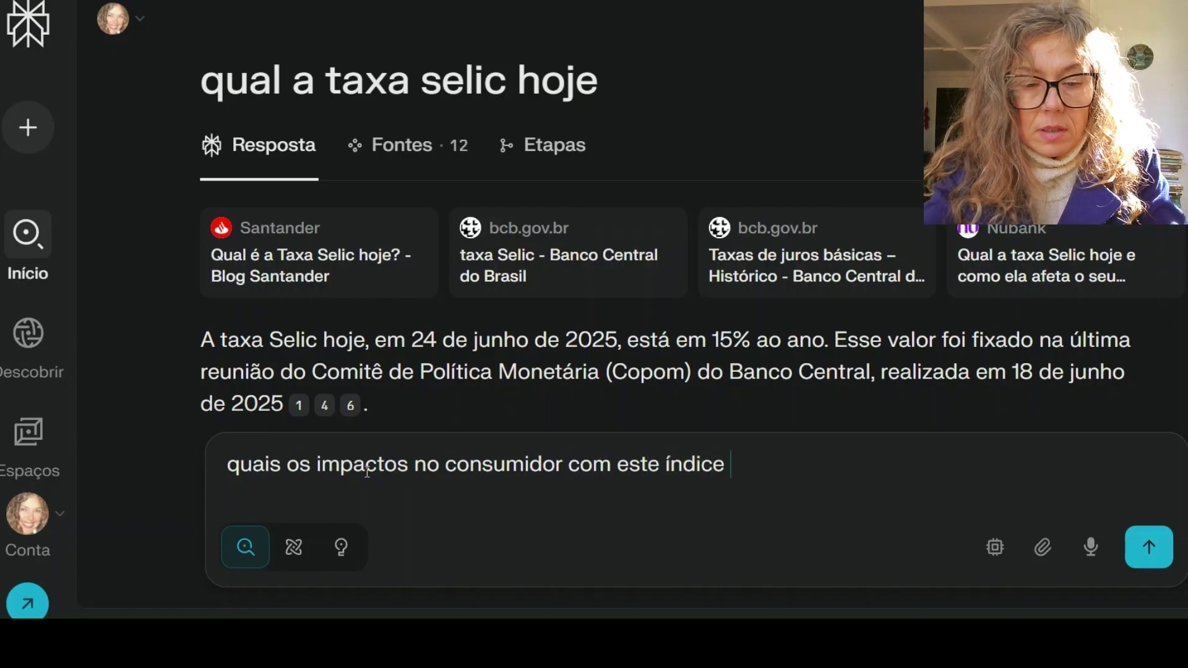
pyautogui.press('Return')
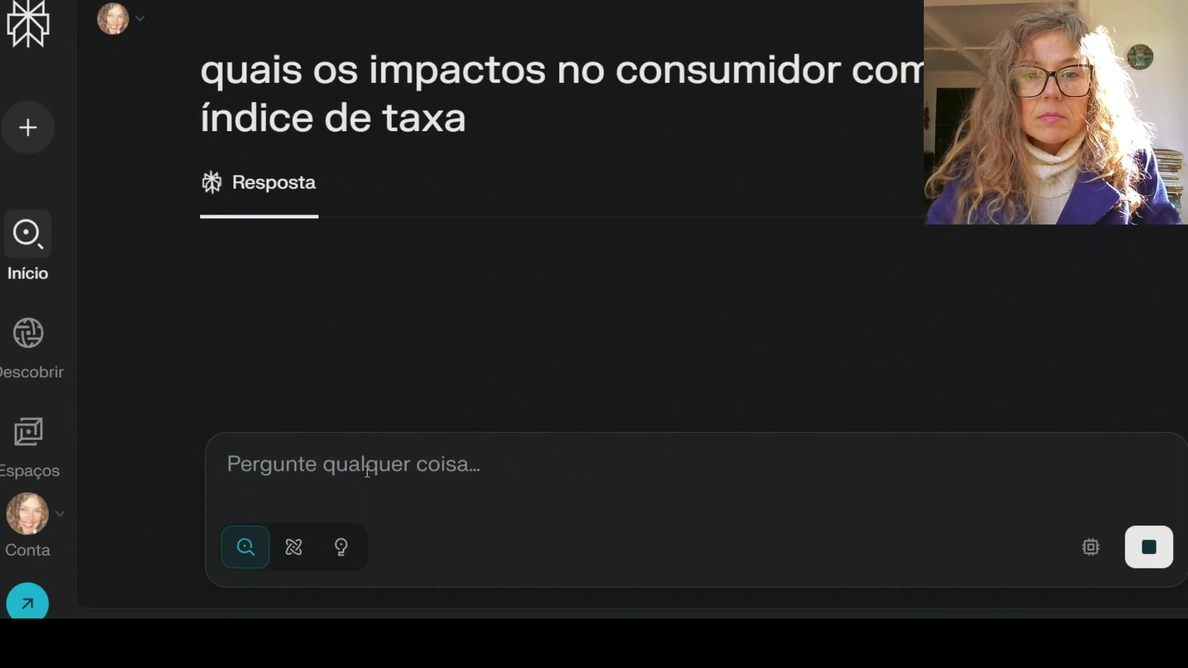
pyautogui.scroll(-4, 443, 408)
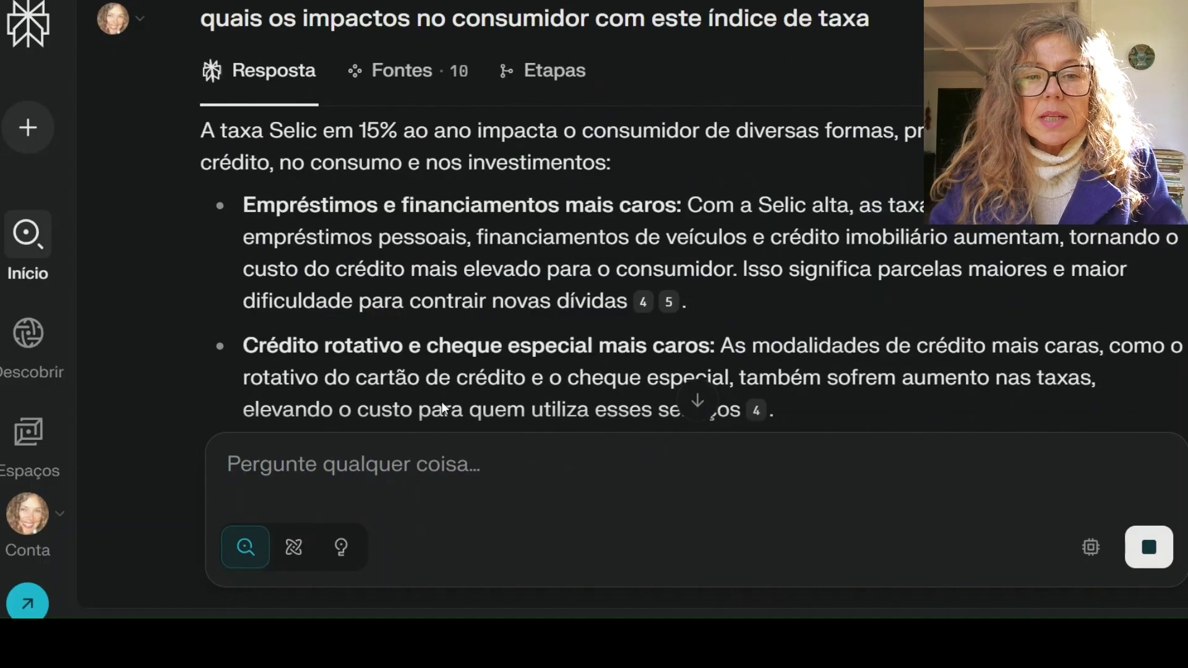
pyautogui.scroll(-4, 443, 288)
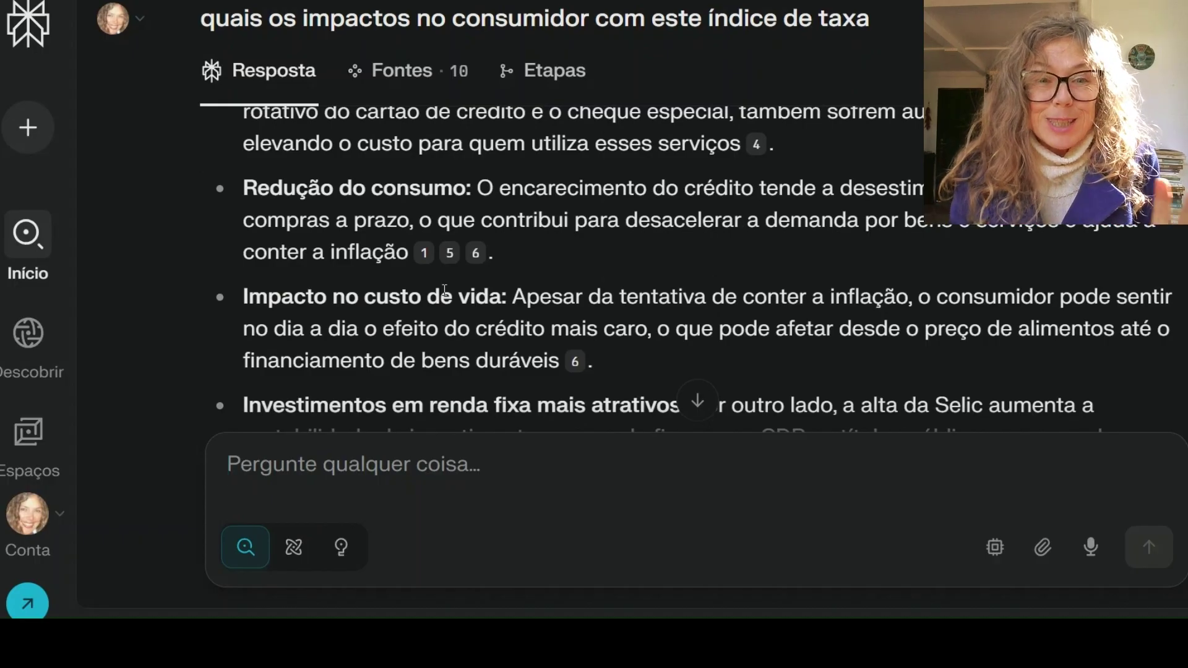
pyautogui.scroll(-3, 445, 290)
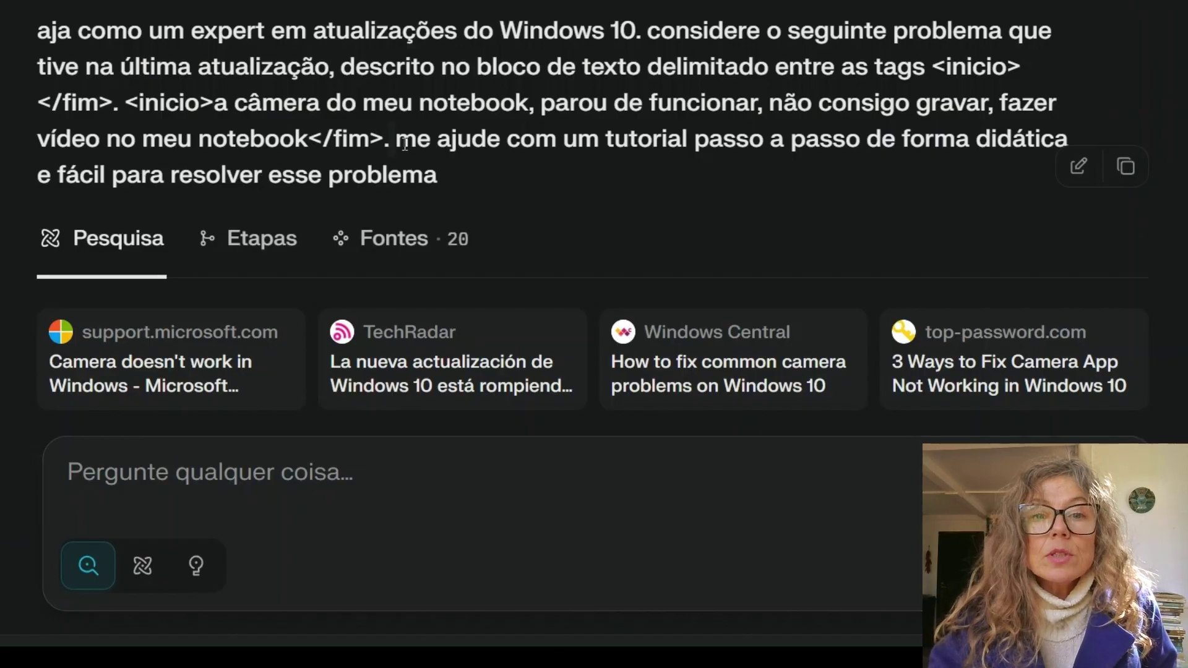
# Step: Highlight the step-by-step tutorial request in the Windows 10 camera prompt and examine the answer's causes and numbered solution stages
pyautogui.moveTo(392, 138); pyautogui.dragTo(495, 172)
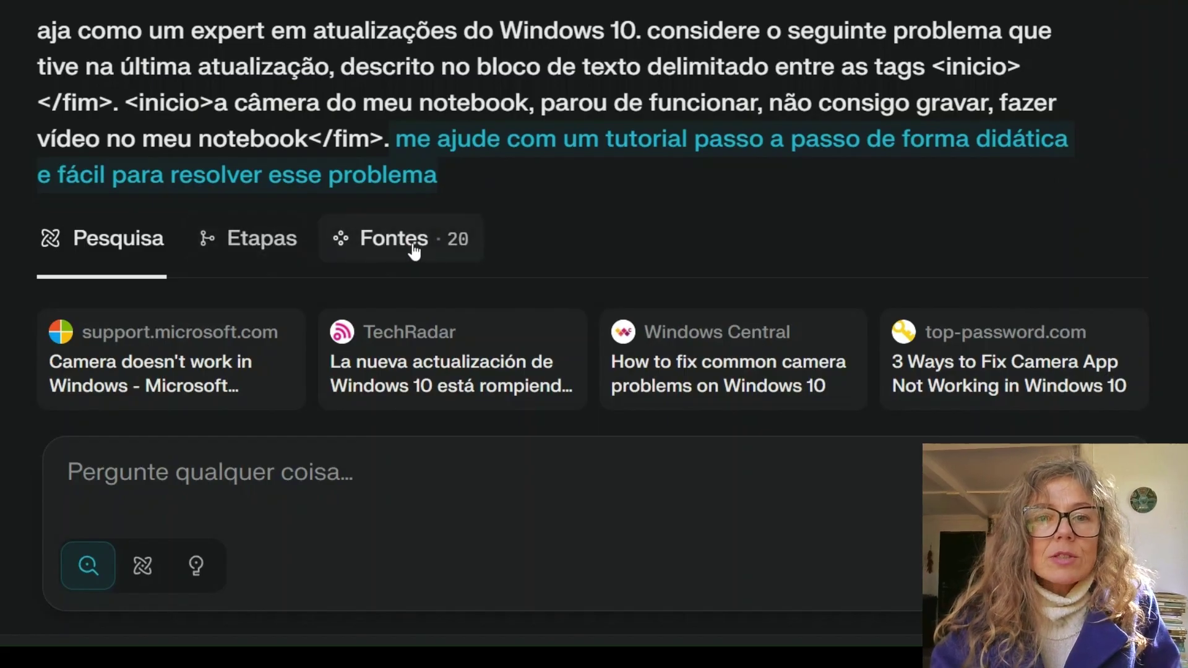
pyautogui.scroll(-7, 408, 241)
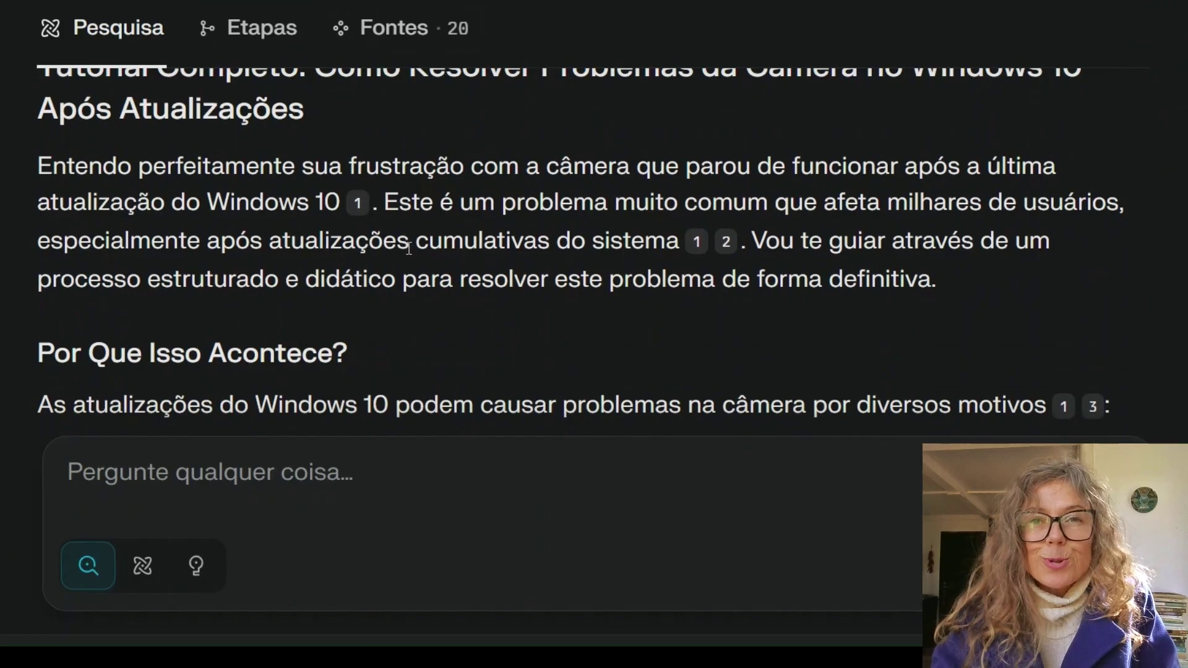
pyautogui.scroll(-2, 408, 248)
pyautogui.scroll(-6, 408, 251)
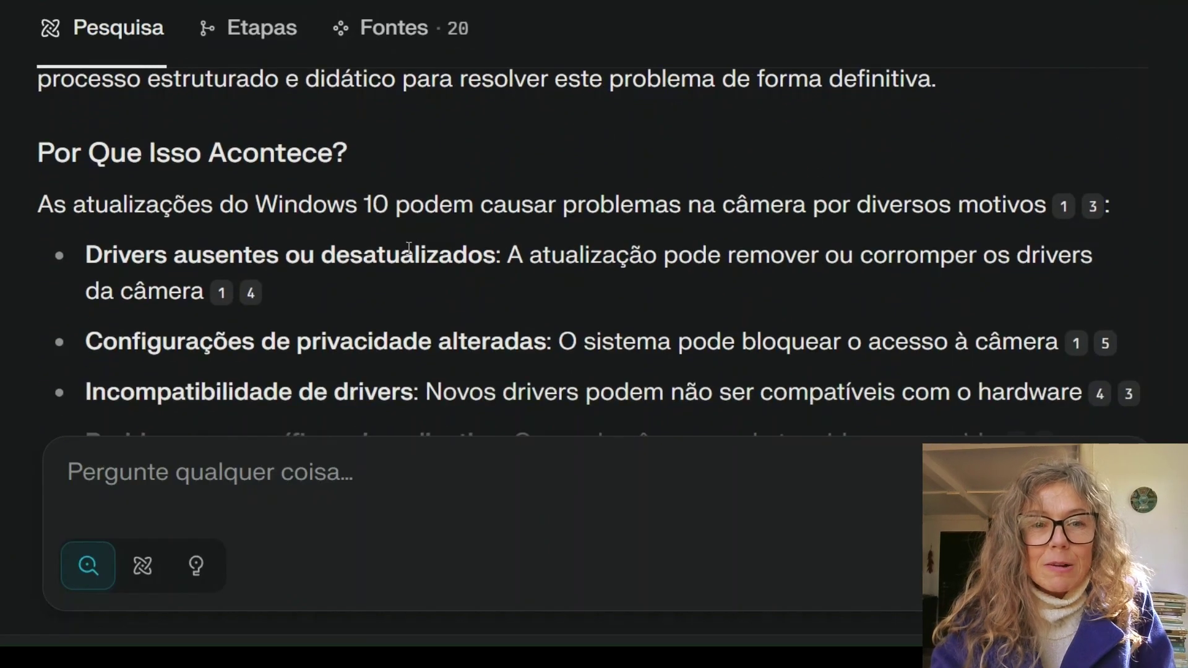
pyautogui.scroll(-4, 408, 249)
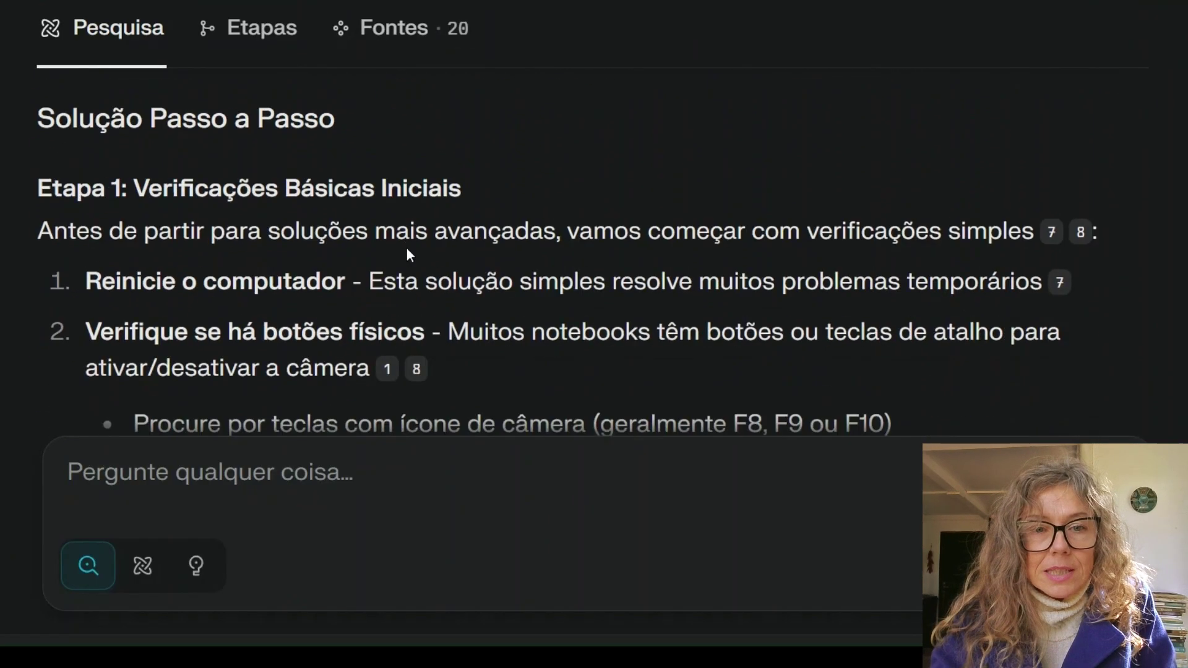
pyautogui.scroll(-10, 407, 250)
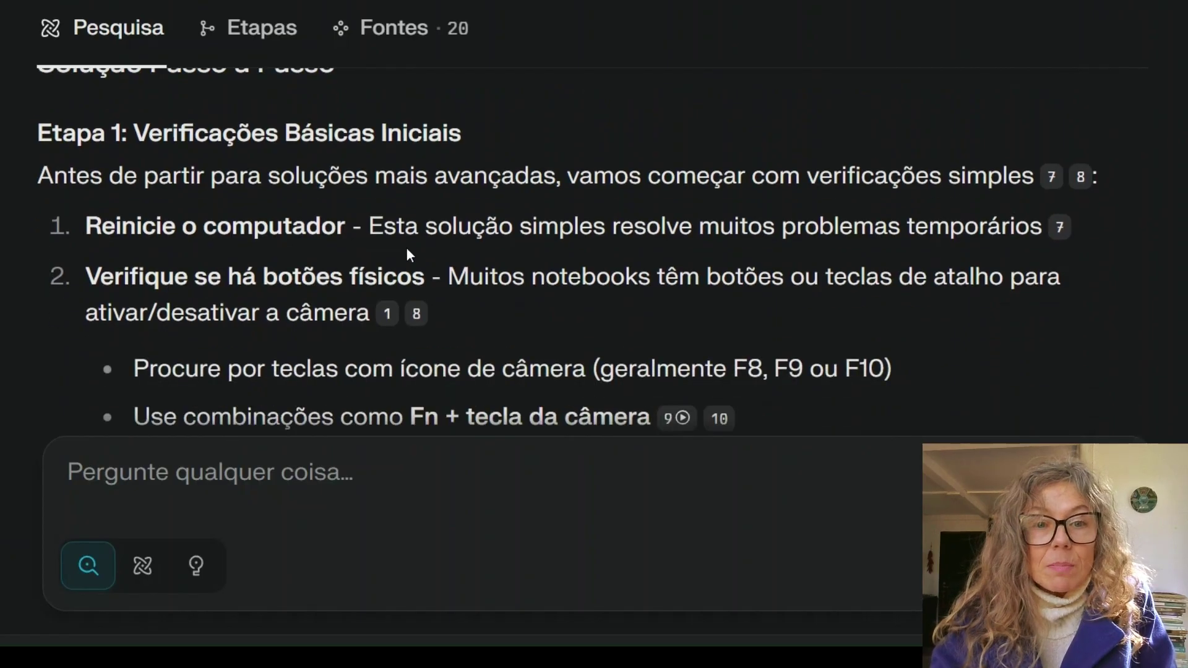
pyautogui.scroll(-14, 414, 263)
pyautogui.scroll(-19, 418, 267)
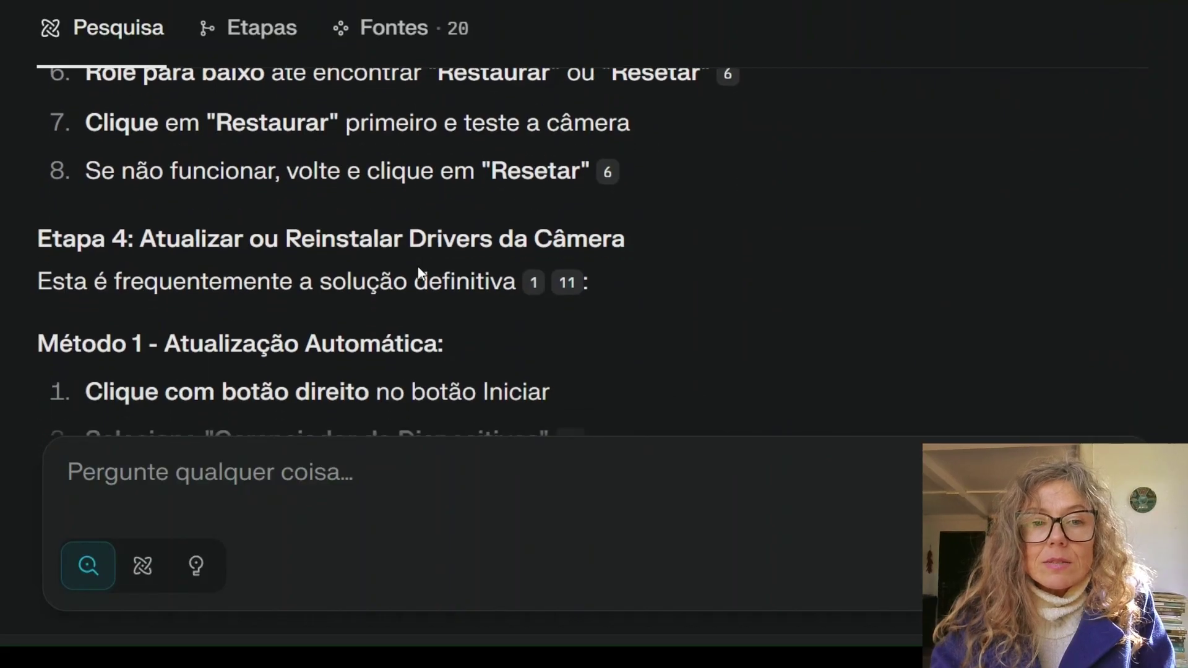
pyautogui.scroll(-9, 419, 267)
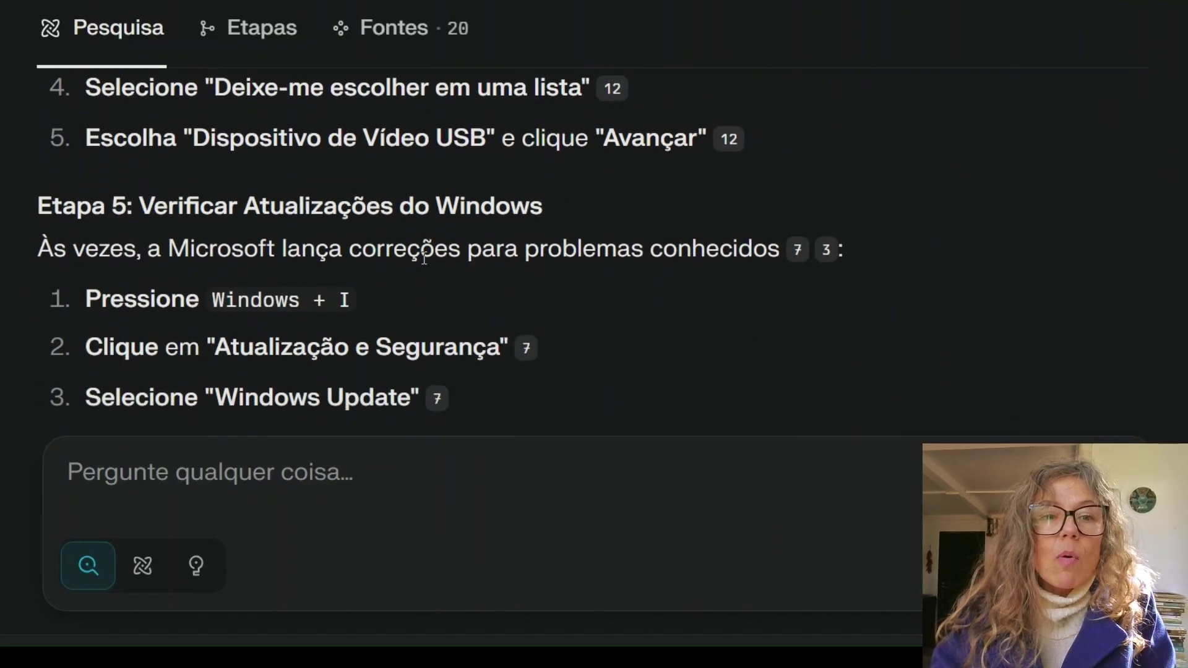
pyautogui.scroll(-4, 455, 260)
pyautogui.scroll(-6, 454, 263)
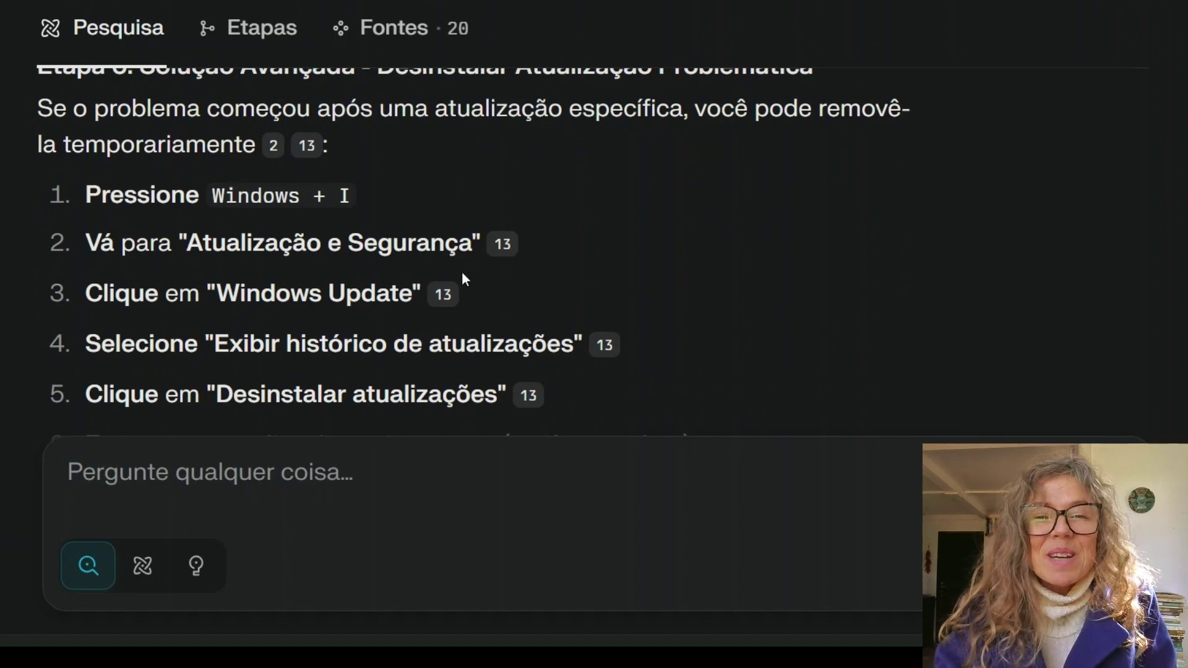
# Step: Review the camera tutorial's testing, prevention and technical-help sections and the related questions below it
pyautogui.scroll(-3, 463, 273)
pyautogui.scroll(-5, 463, 278)
pyautogui.scroll(-12, 334, 237)
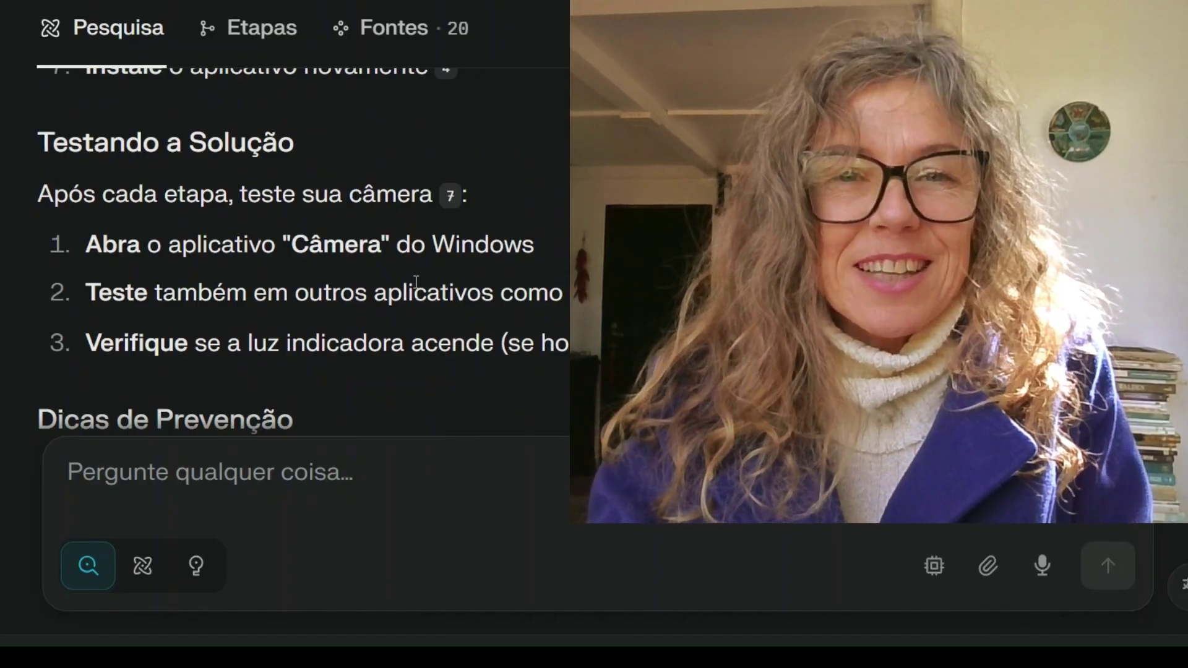
pyautogui.scroll(-5, 411, 281)
pyautogui.scroll(-4, 416, 288)
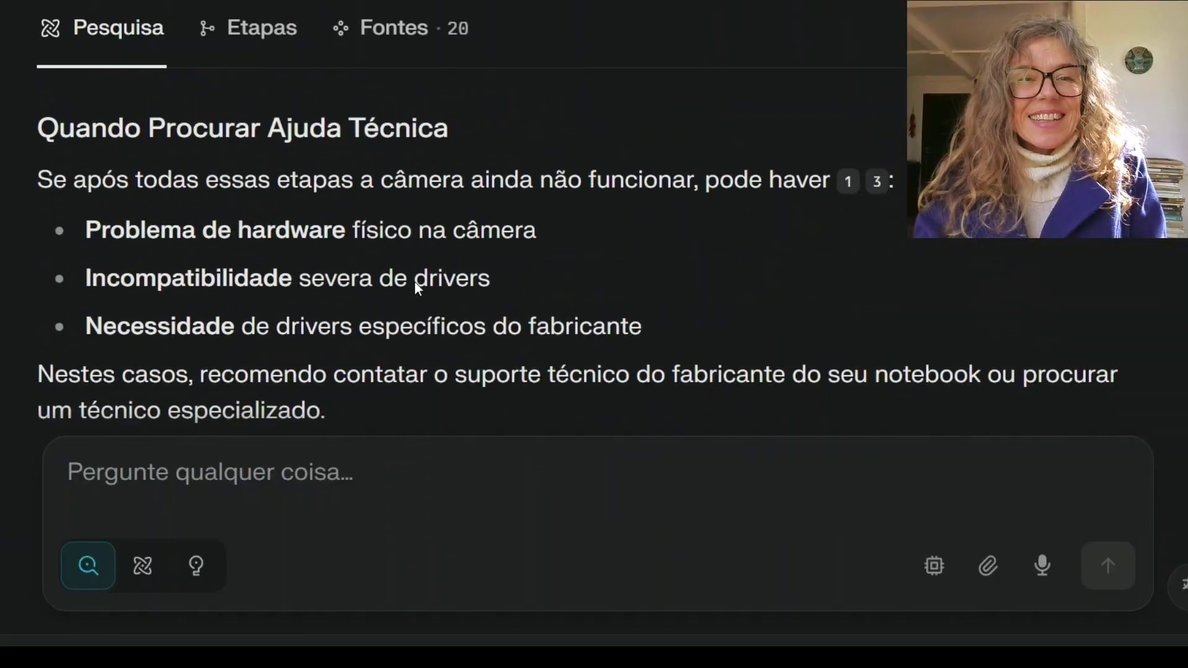
pyautogui.scroll(-8, 554, 265)
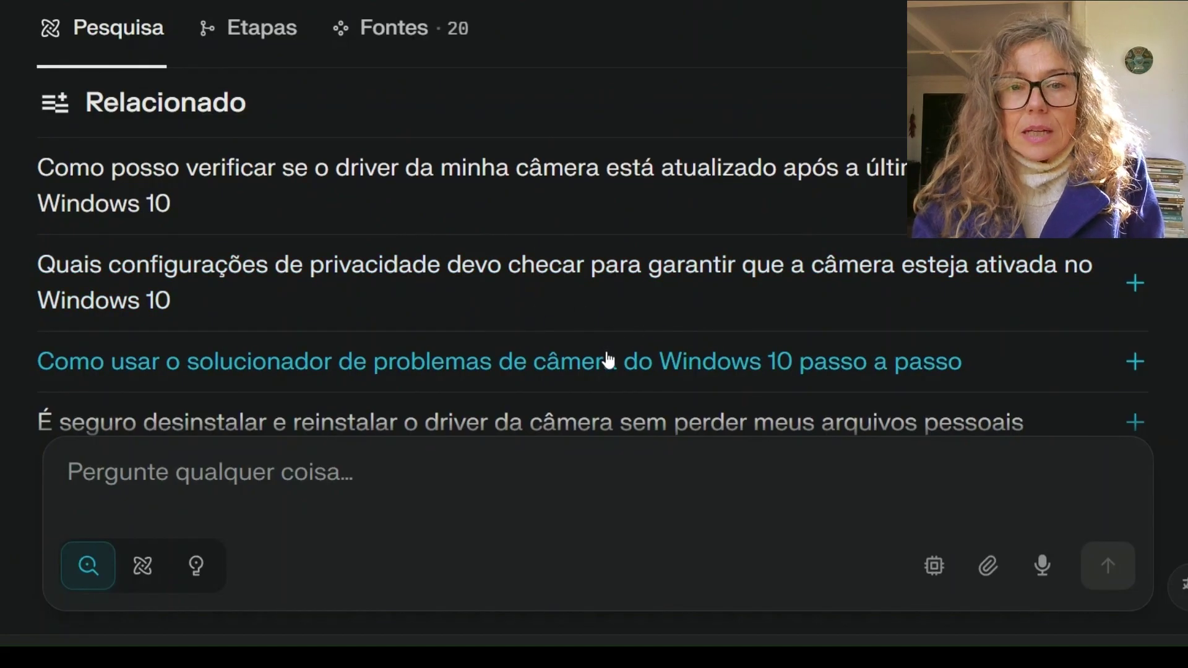
pyautogui.scroll(-3, 609, 362)
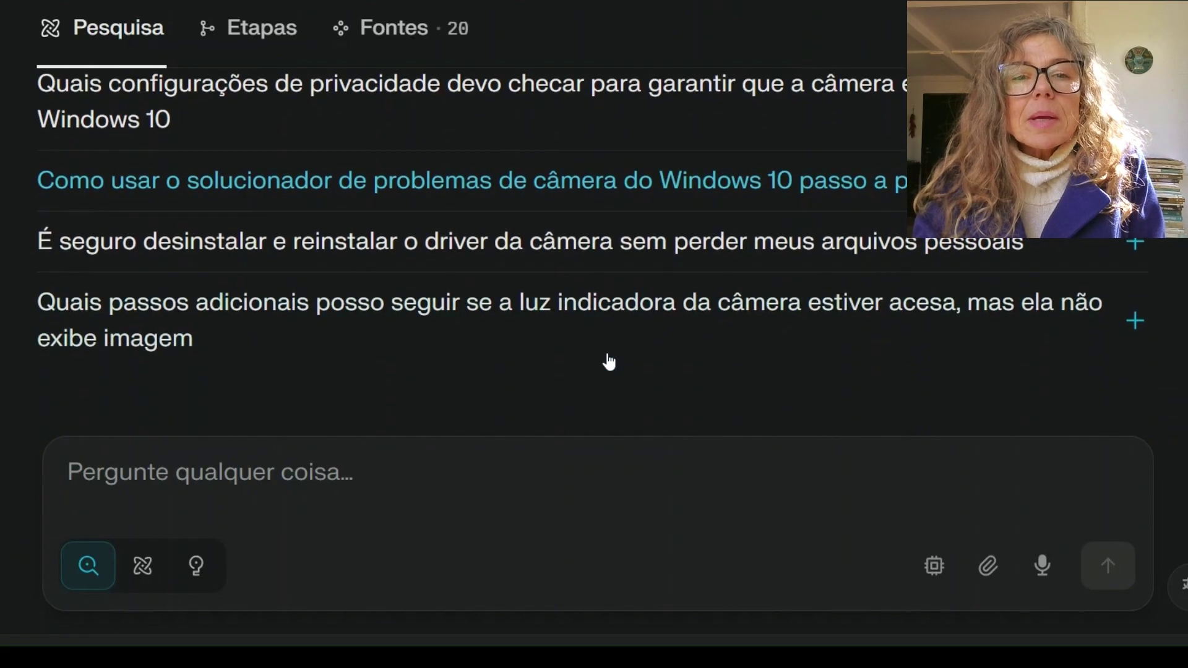